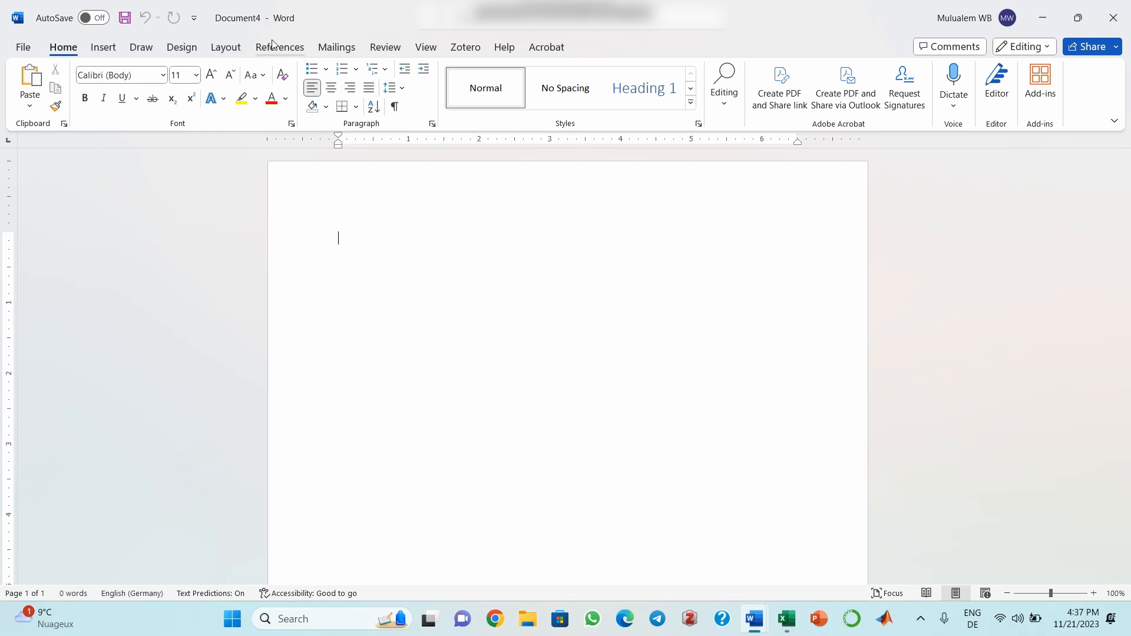
# Start the Step-by-Step Mail Merge Wizard for Letters and continue to choosing the starting document
pyautogui.click(334, 50)
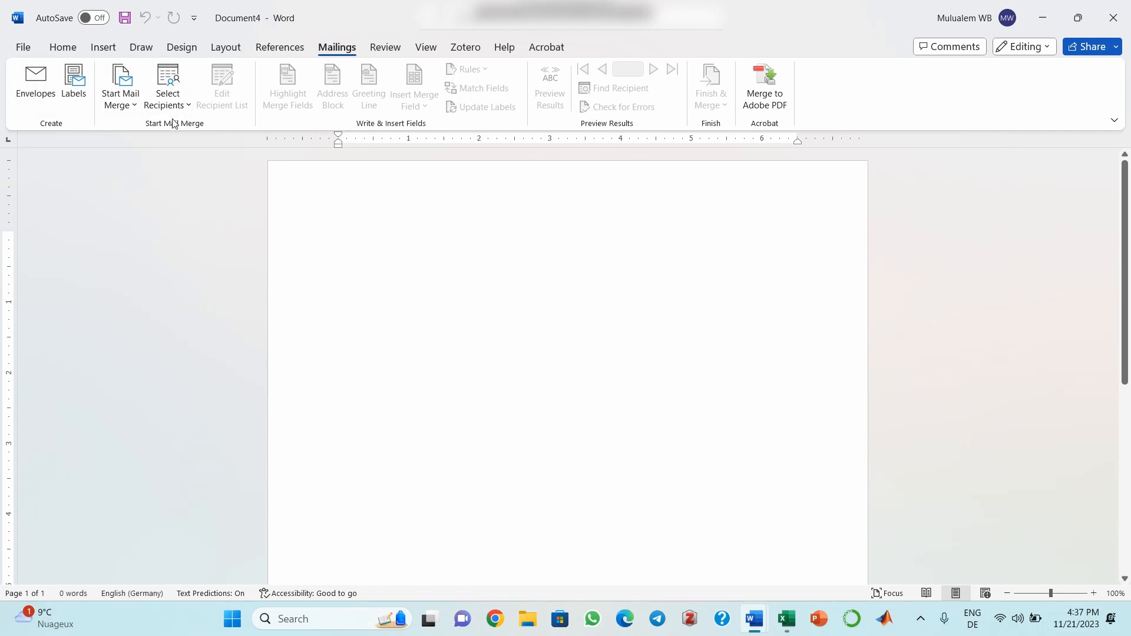
pyautogui.click(133, 112)
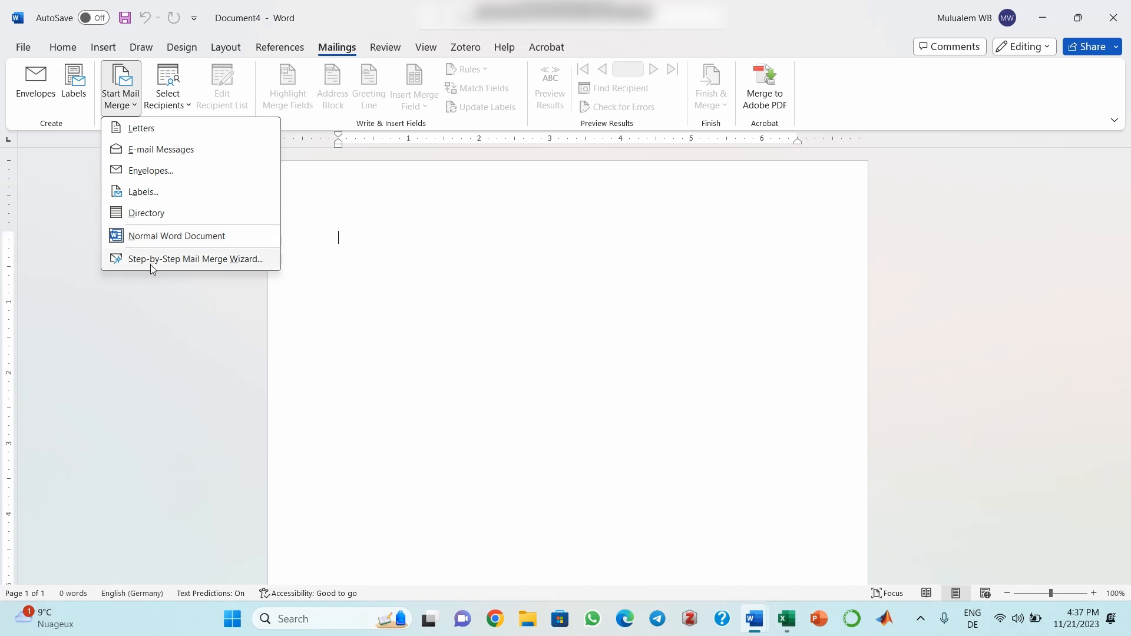
pyautogui.click(190, 263)
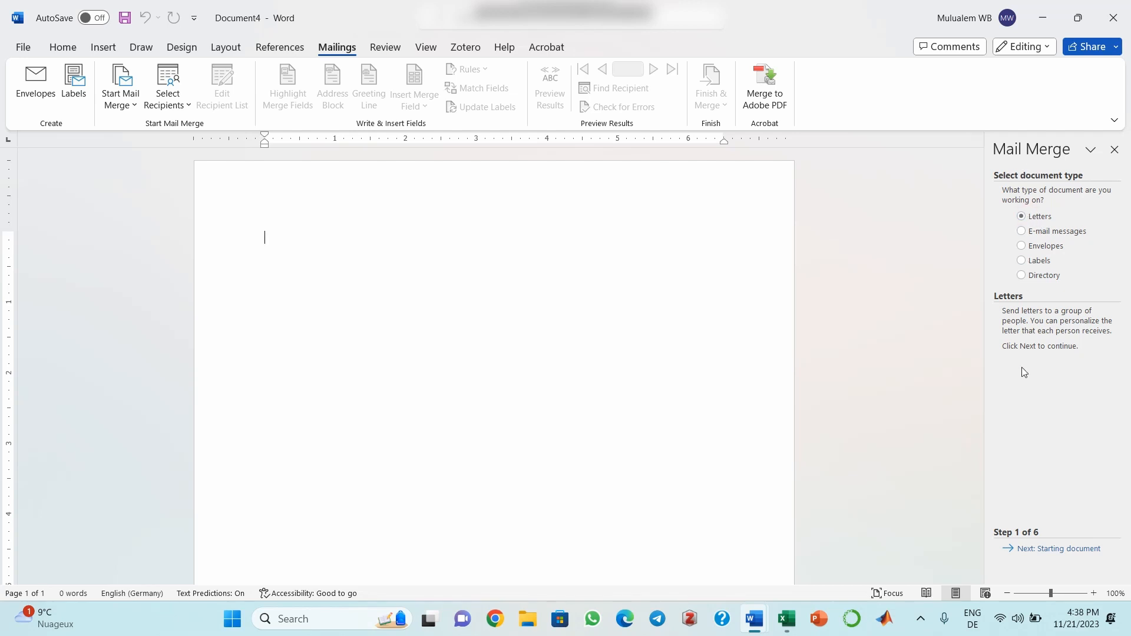
pyautogui.click(1049, 550)
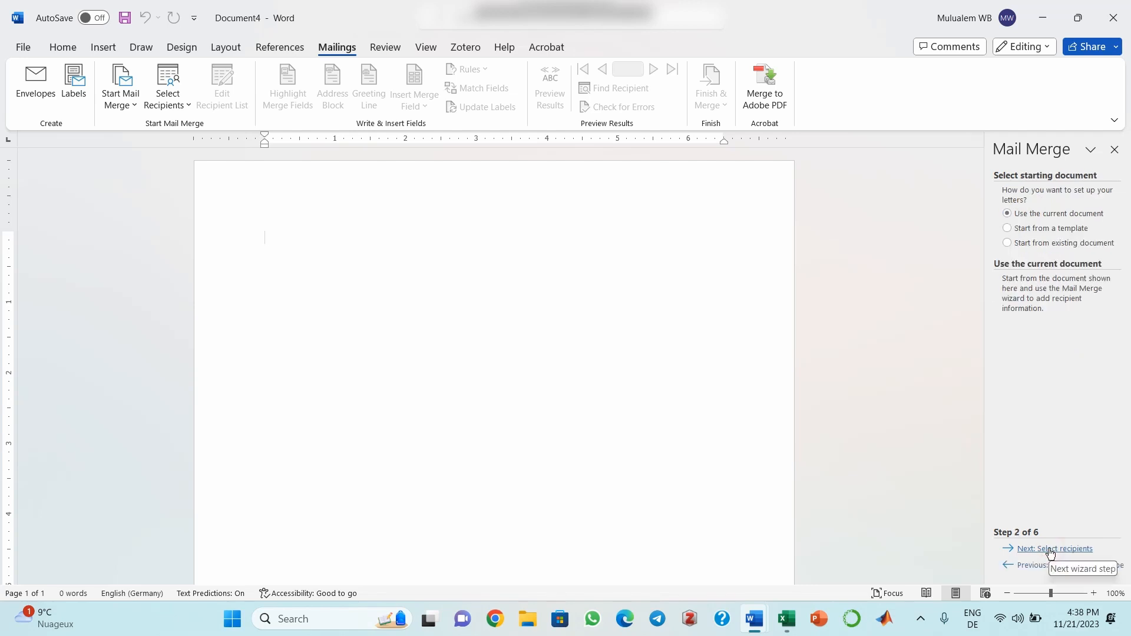
# Start the mail merge letter from a template, using the Timeless letter design as a new document
pyautogui.click(1054, 234)
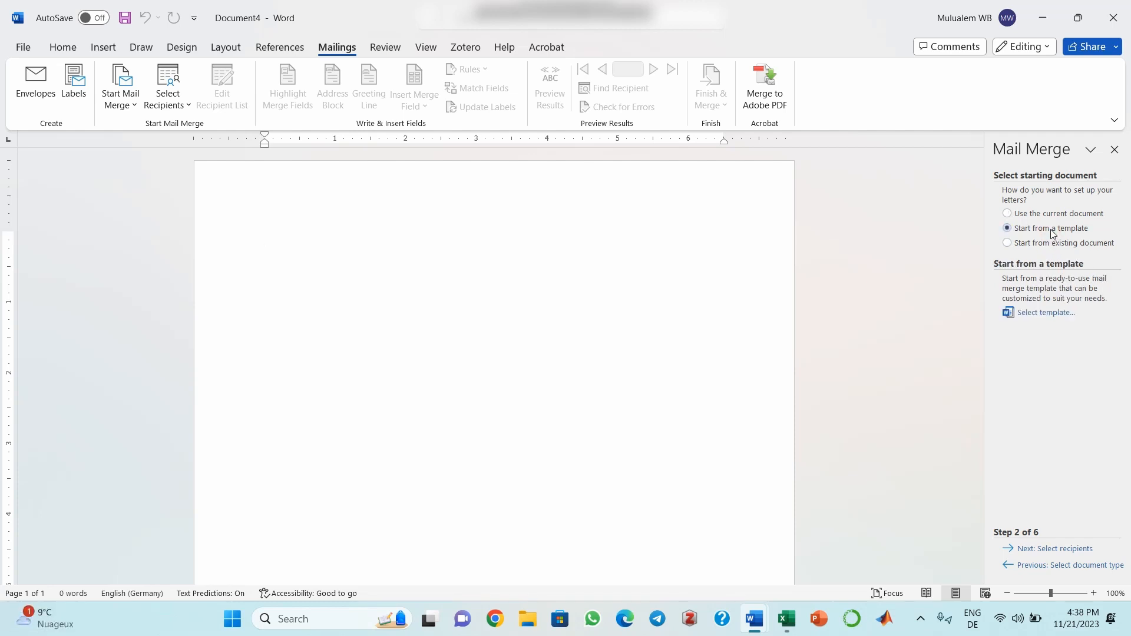
pyautogui.click(1051, 229)
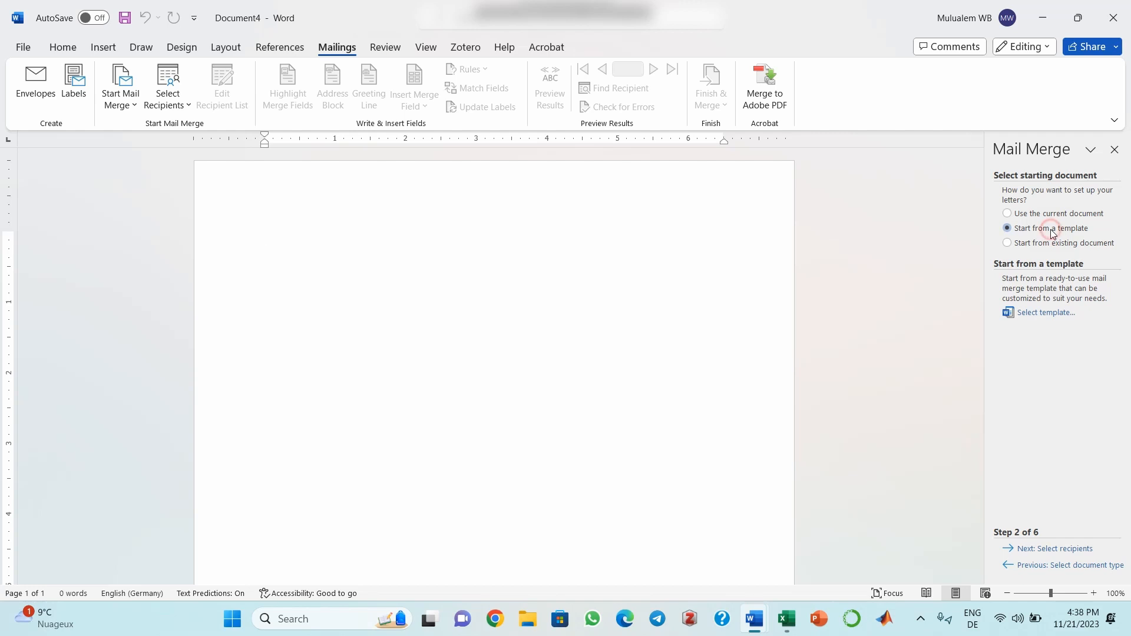
pyautogui.click(1043, 317)
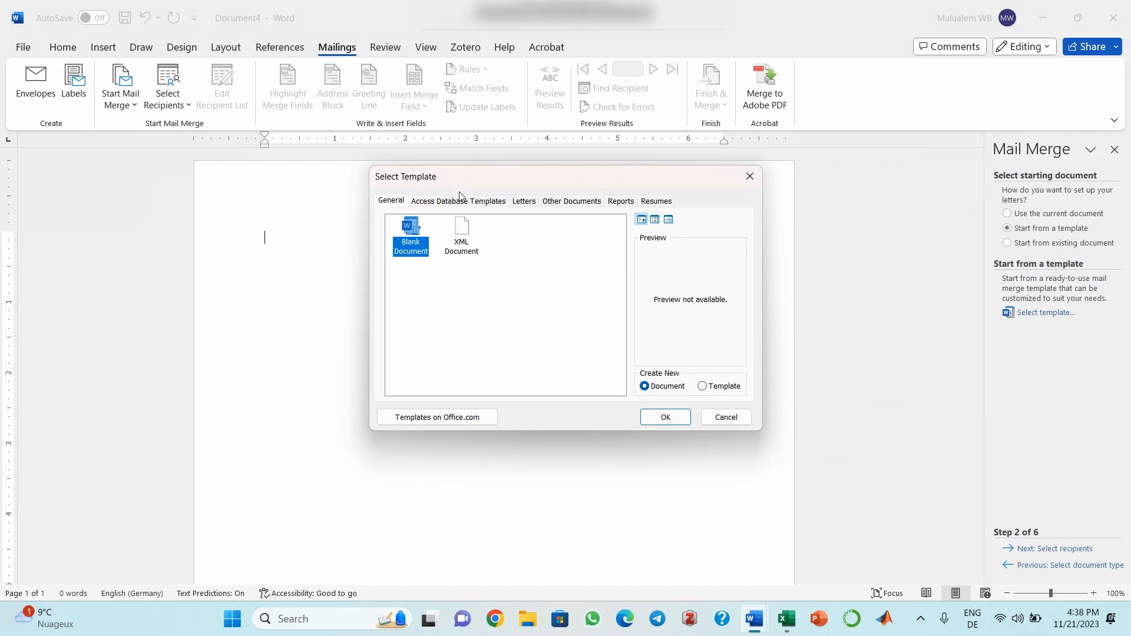
pyautogui.click(523, 202)
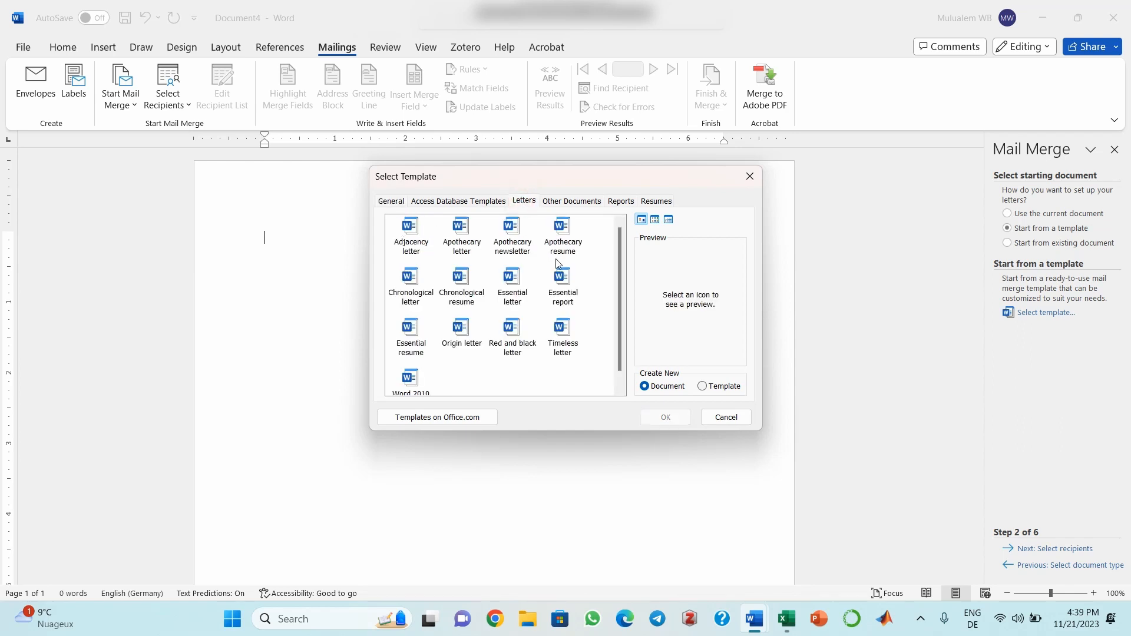
pyautogui.click(525, 344)
pyautogui.click(562, 345)
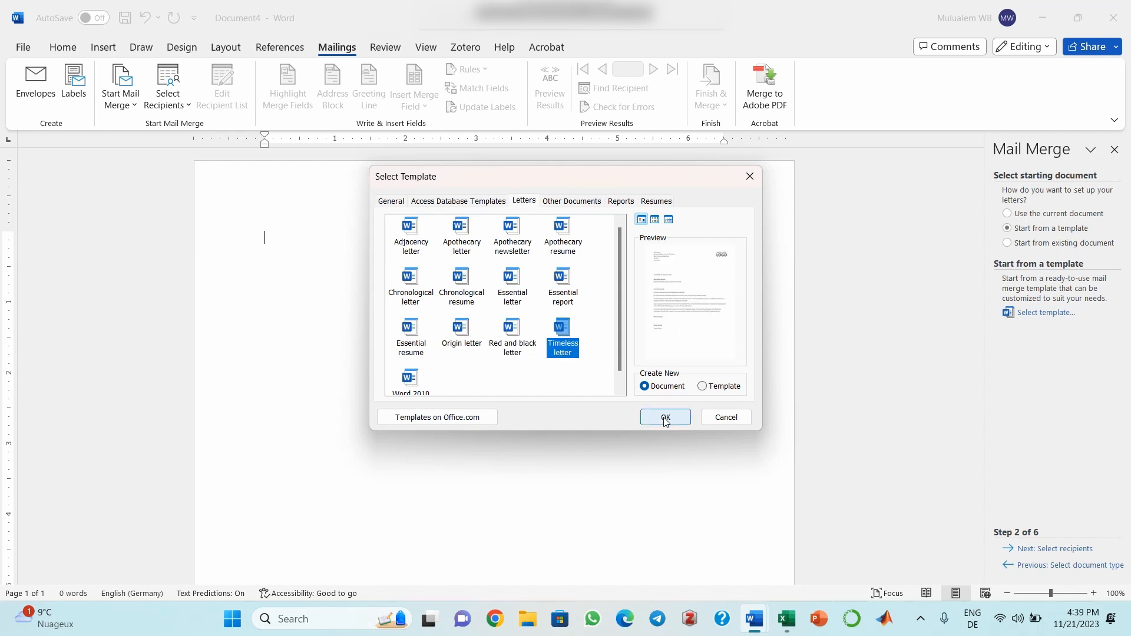
pyautogui.click(665, 417)
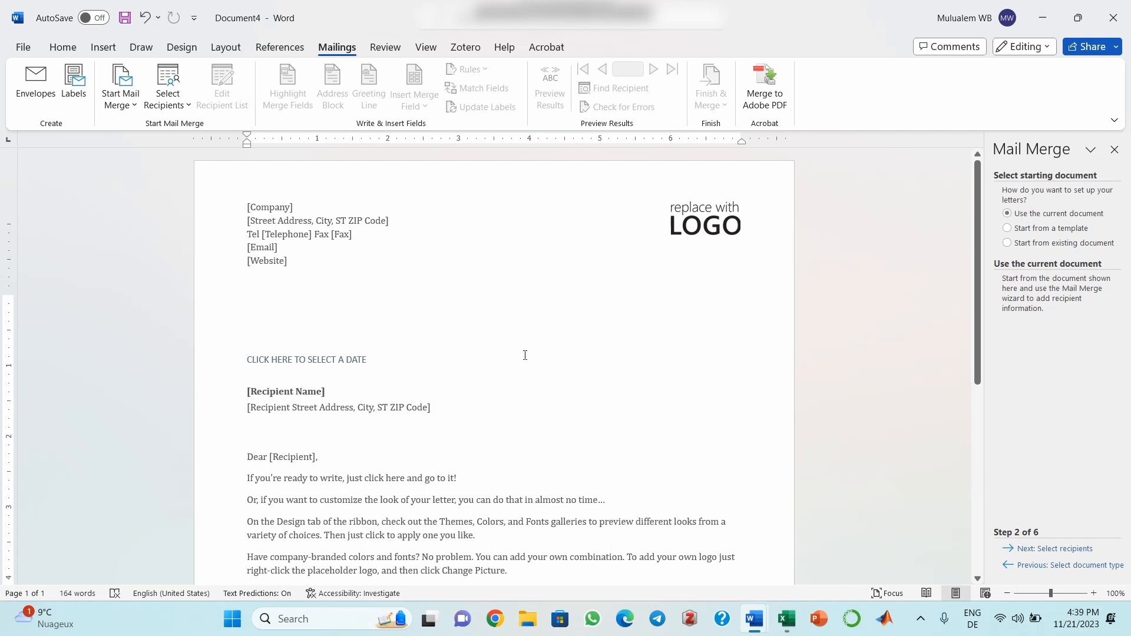
# Replace the letterhead placeholders with the copied Ma Techtips sender name, address, phone, fax and e-mail, and remove the empty line above them
pyautogui.click(262, 208)
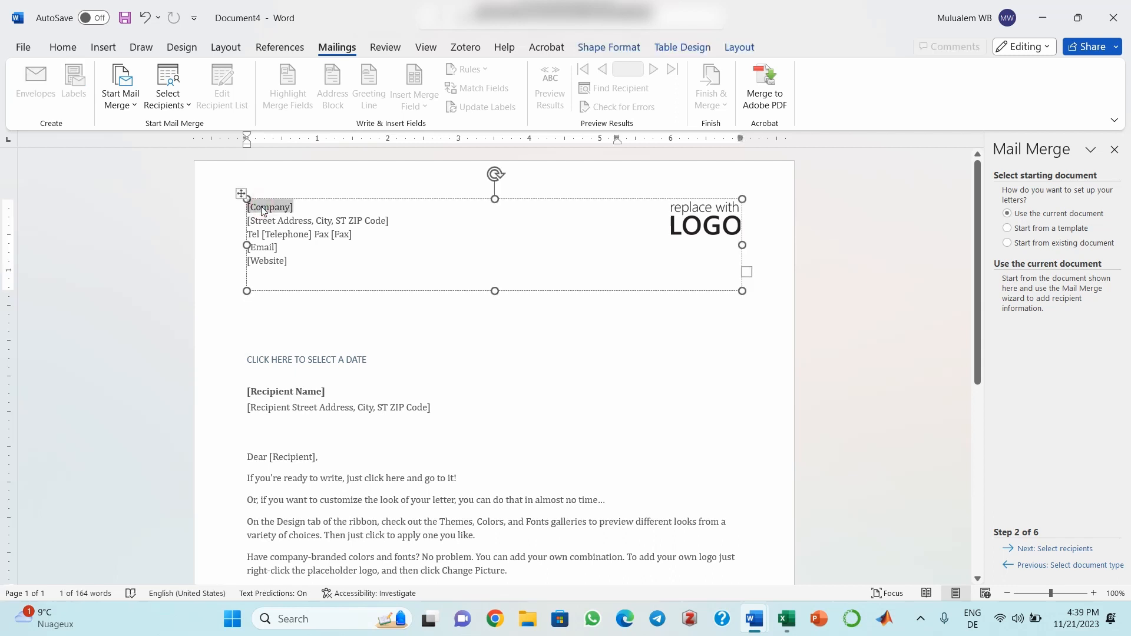
pyautogui.hotkey('ctrl', 'a')
pyautogui.hotkey('ctrl', 'v')
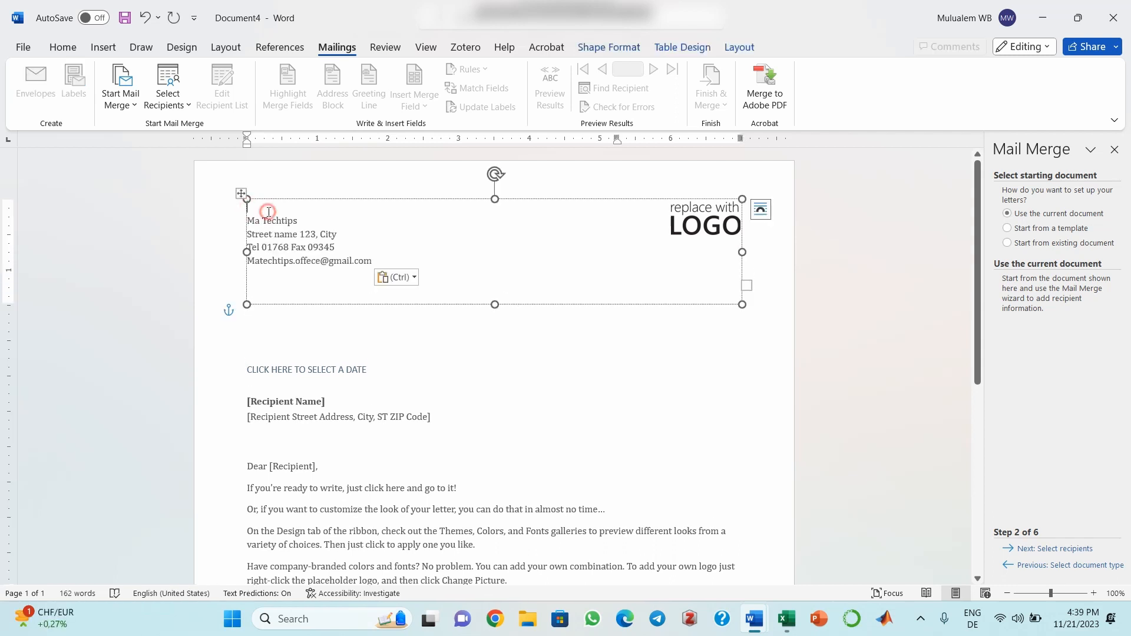
pyautogui.press('Delete')
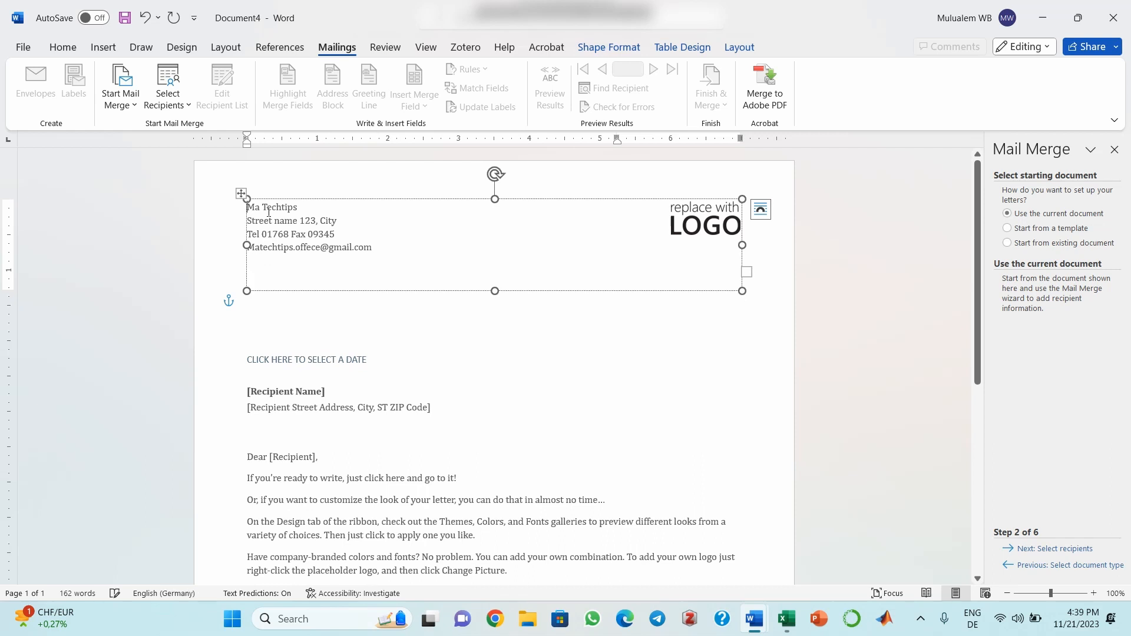
# Replace the placeholder logo in the letterhead with the picture MA Techtips Logo from the Desktop folder
pyautogui.click(703, 227)
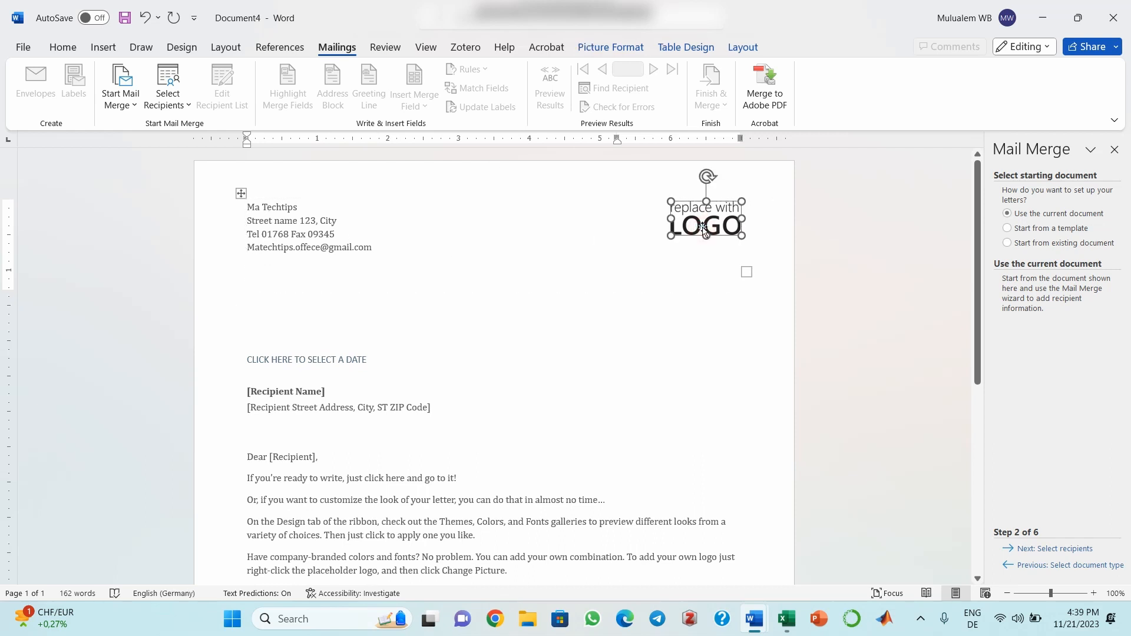
pyautogui.click(102, 48)
pyautogui.click(179, 89)
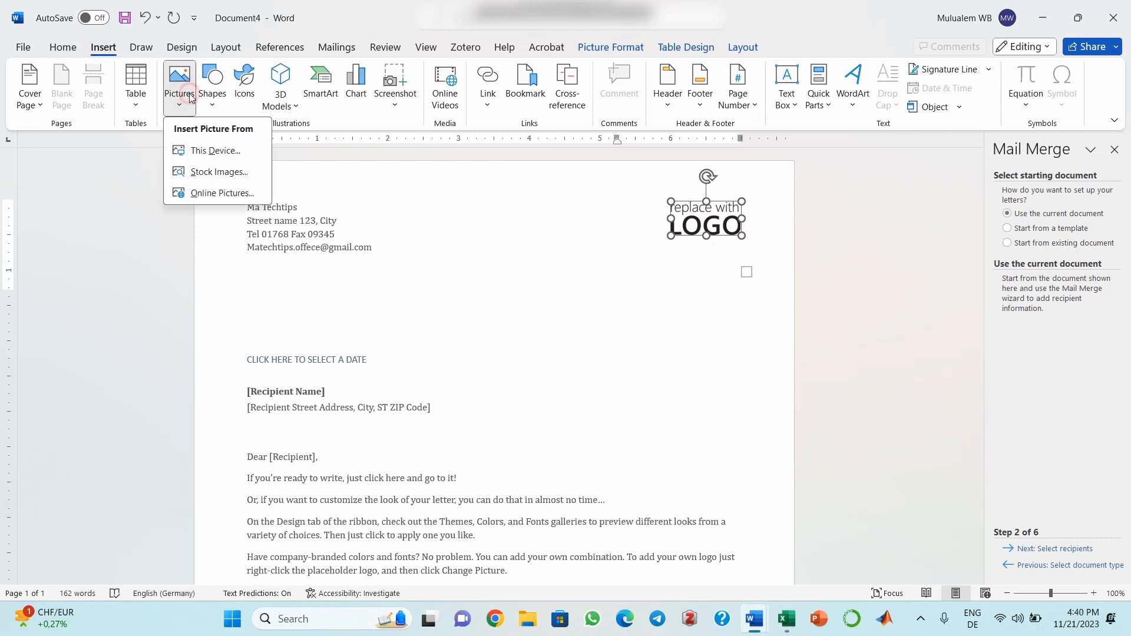
pyautogui.click(205, 151)
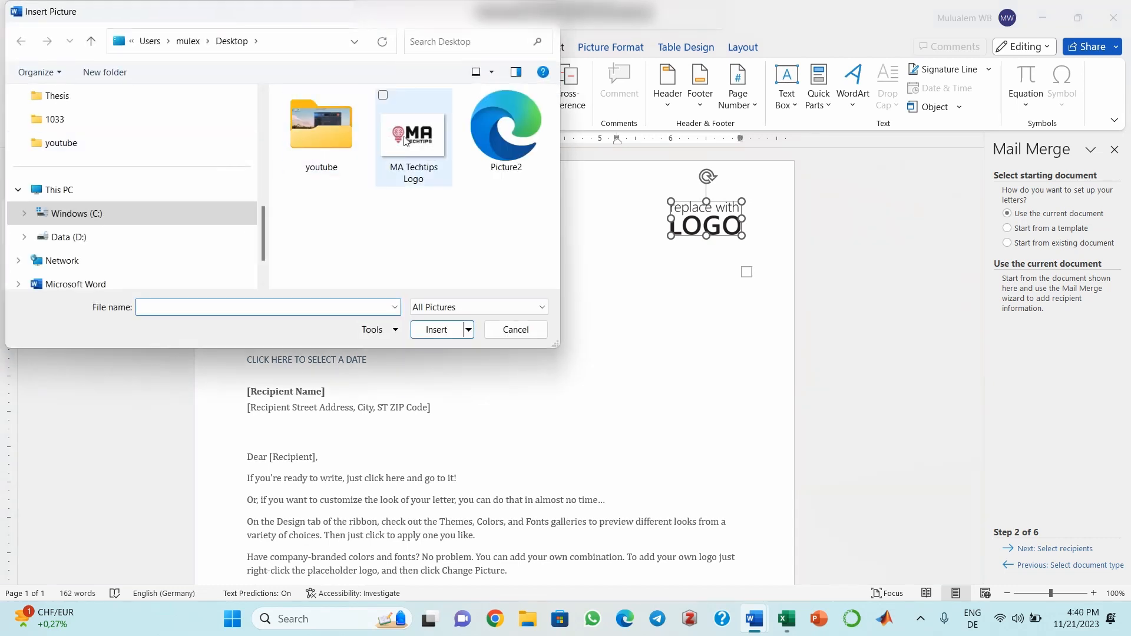
pyautogui.click(406, 137)
pyautogui.click(436, 330)
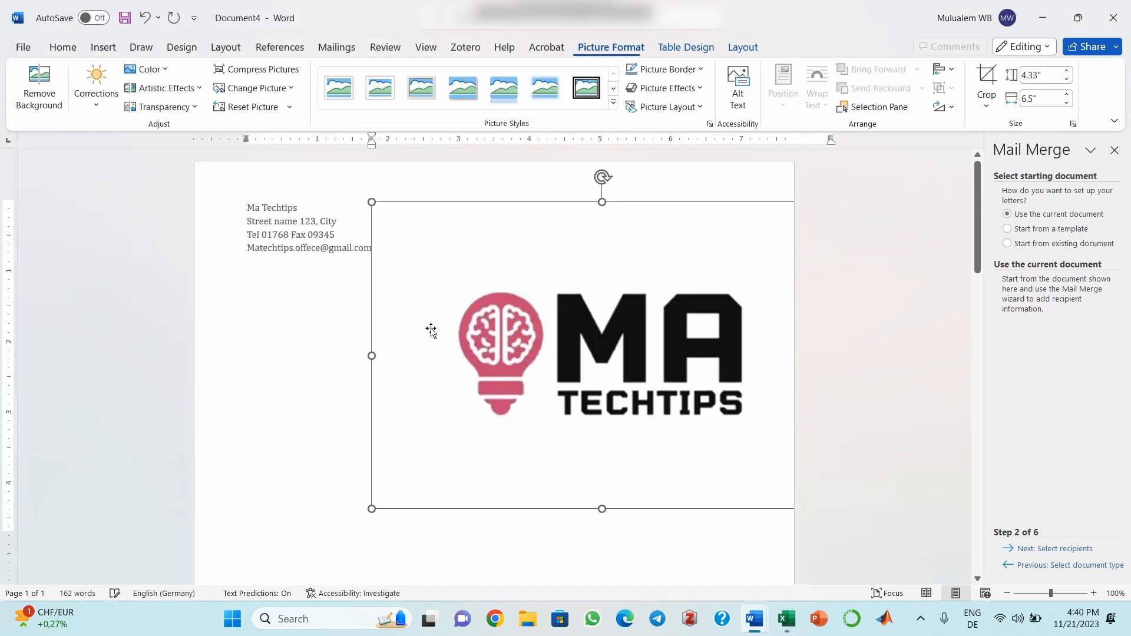
# Shrink the inserted logo proportionally so it fits in the letterhead's upper corner opposite the sender details
pyautogui.moveTo(377, 209); pyautogui.dragTo(704, 520)
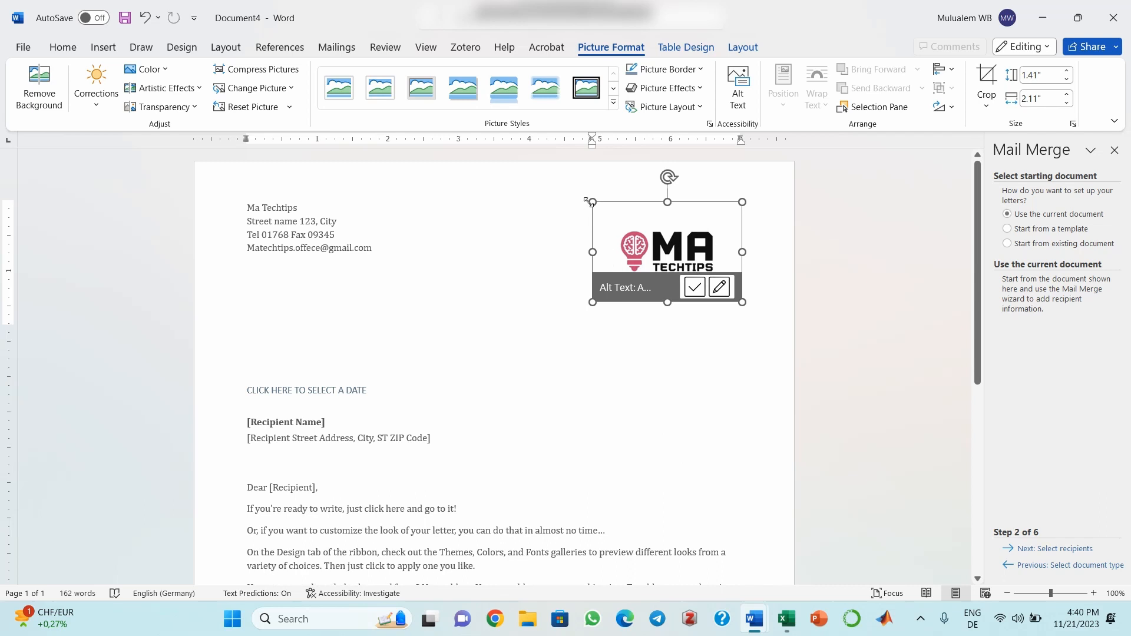
pyautogui.moveTo(591, 201); pyautogui.dragTo(622, 257)
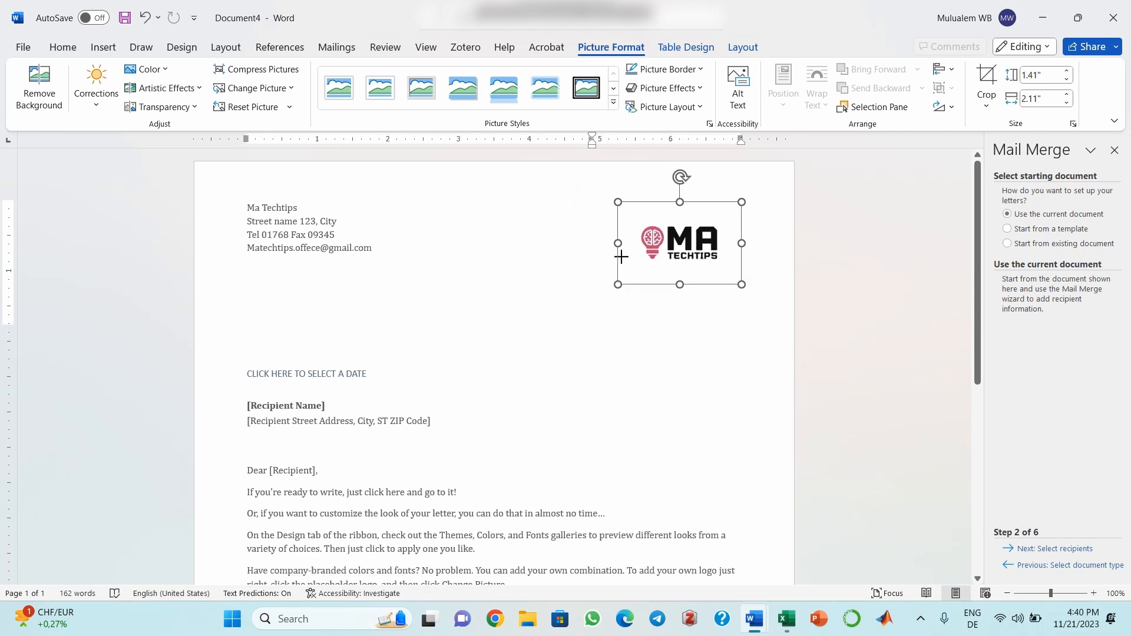
pyautogui.click(653, 340)
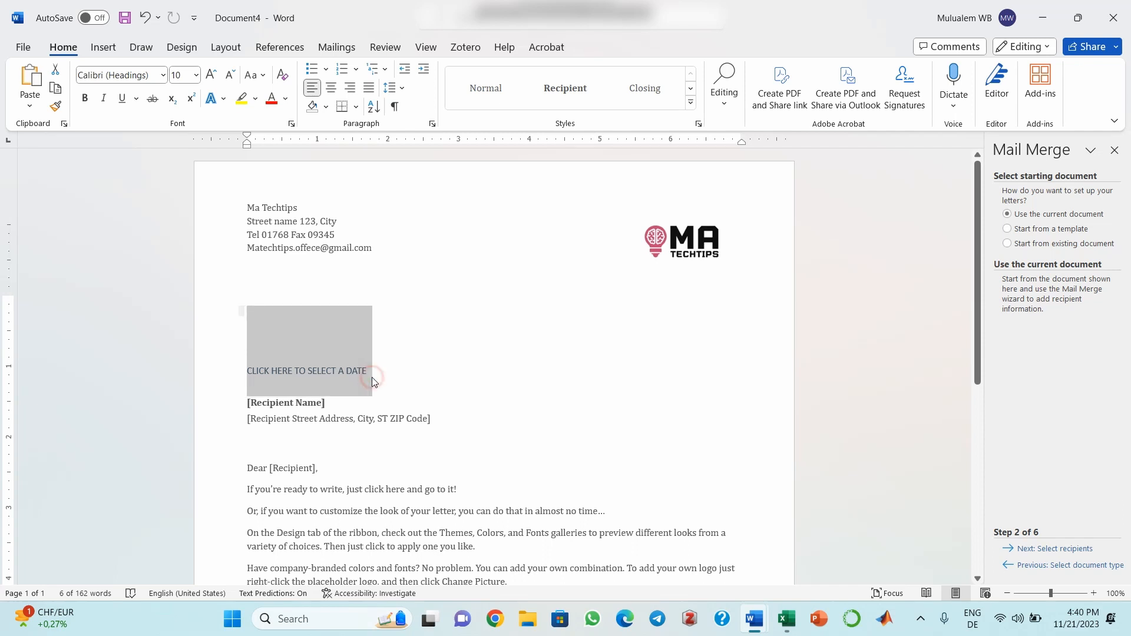
# Set the letter's date field to today's date, November 21, 2023
pyautogui.click(379, 353)
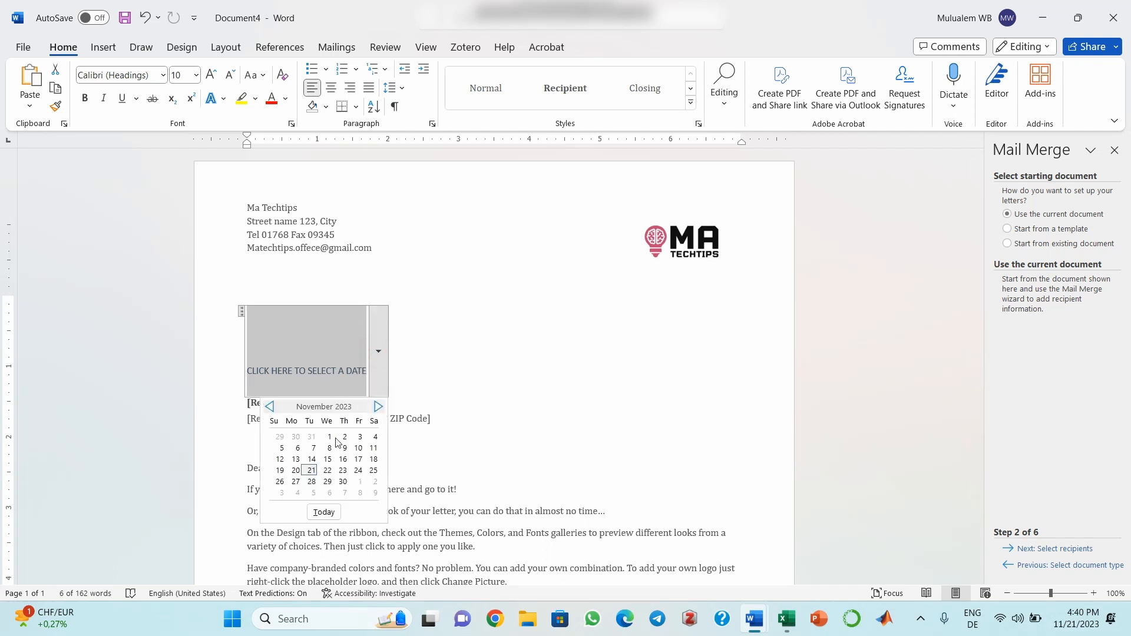
pyautogui.click(323, 514)
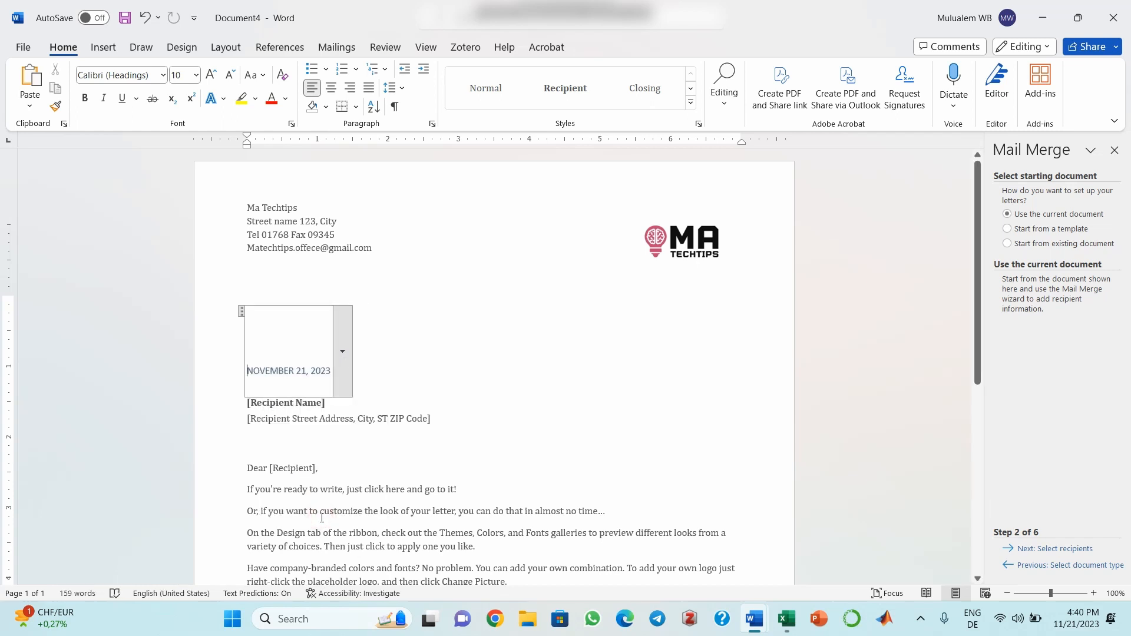
pyautogui.click(376, 376)
# Select the recipient name placeholder and continue the mail merge wizard to recipient selection
pyautogui.click(289, 404)
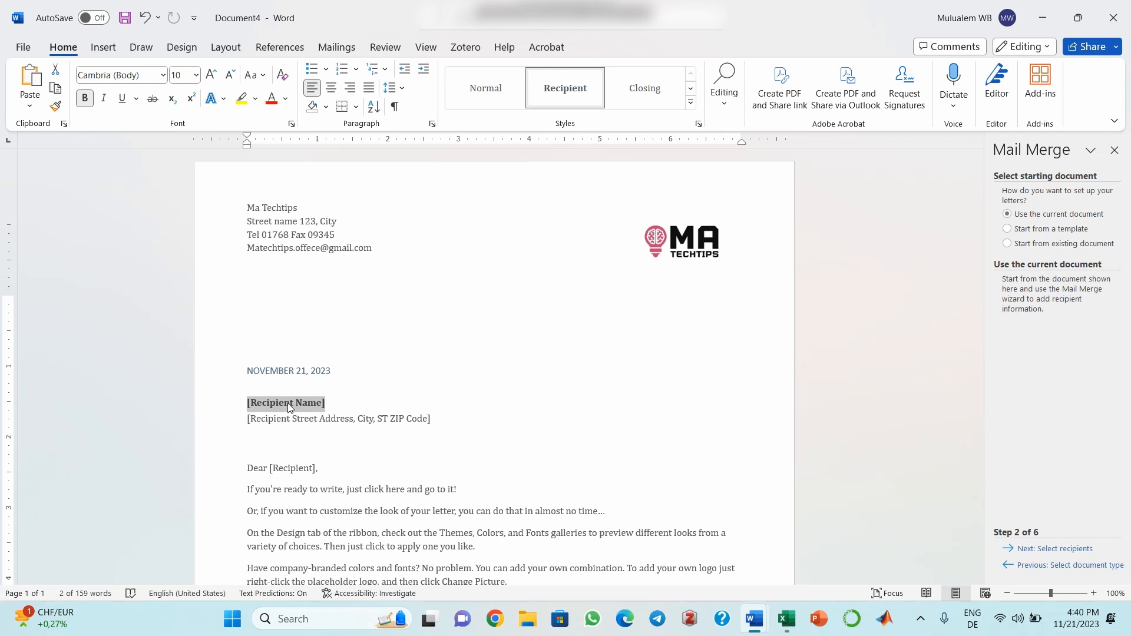
pyautogui.click(1058, 551)
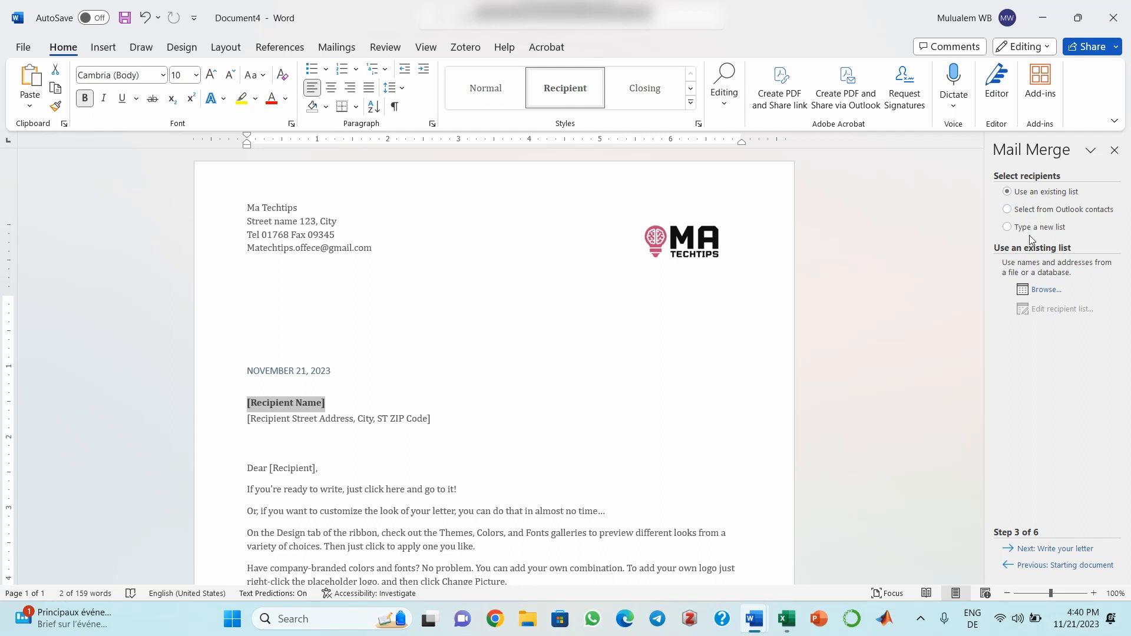
# Switch to Excel to review the columns and rows of the Address list workbook, and return to the Word letter
pyautogui.click(792, 616)
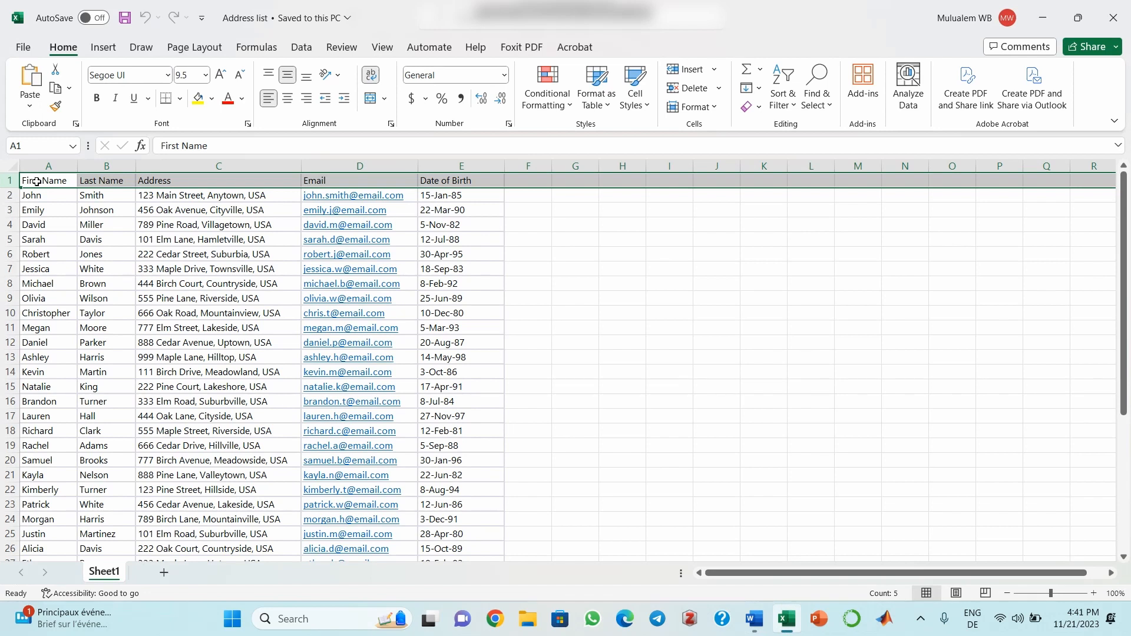
pyautogui.moveTo(1125, 214)
pyautogui.mouseDown()
pyautogui.moveTo(1117, 420)
pyautogui.moveTo(1127, 195)
pyautogui.mouseUp()
pyautogui.moveTo(760, 622)
pyautogui.click(808, 556)
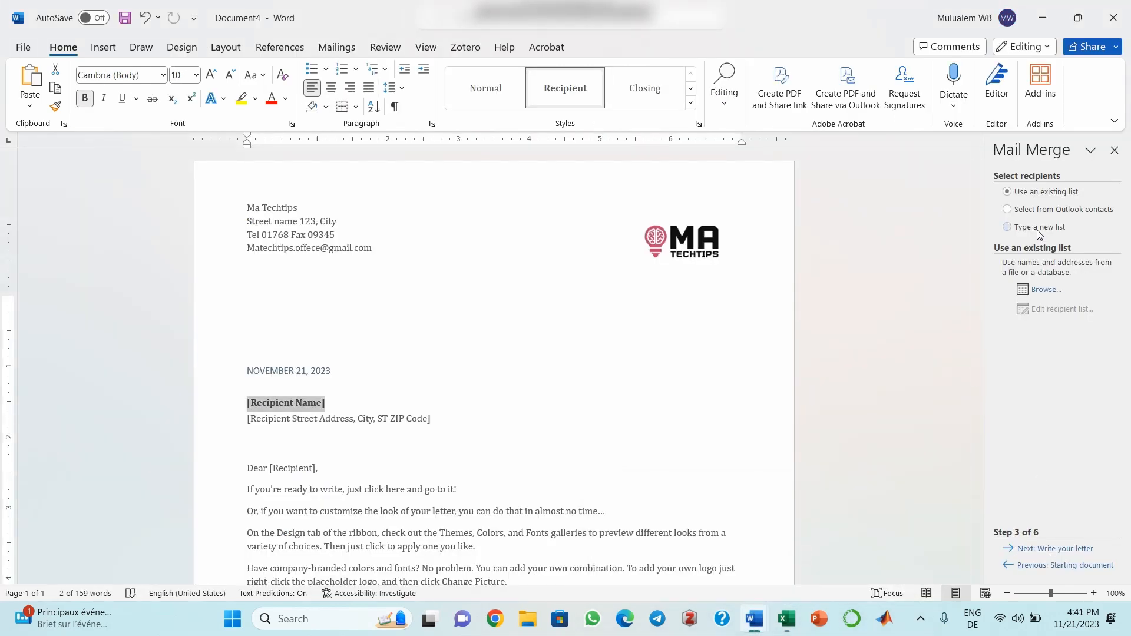
# Choose an existing recipient list and open the Address list workbook from the Desktop as the data source
pyautogui.click(1043, 196)
pyautogui.click(1041, 288)
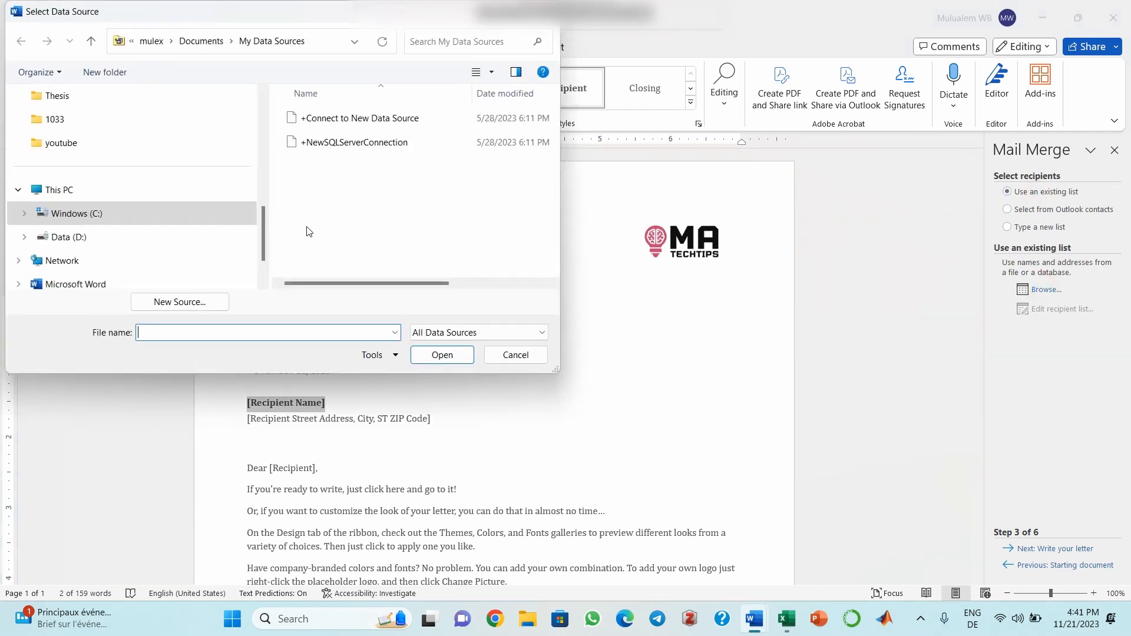
pyautogui.moveTo(257, 237); pyautogui.dragTo(264, 200)
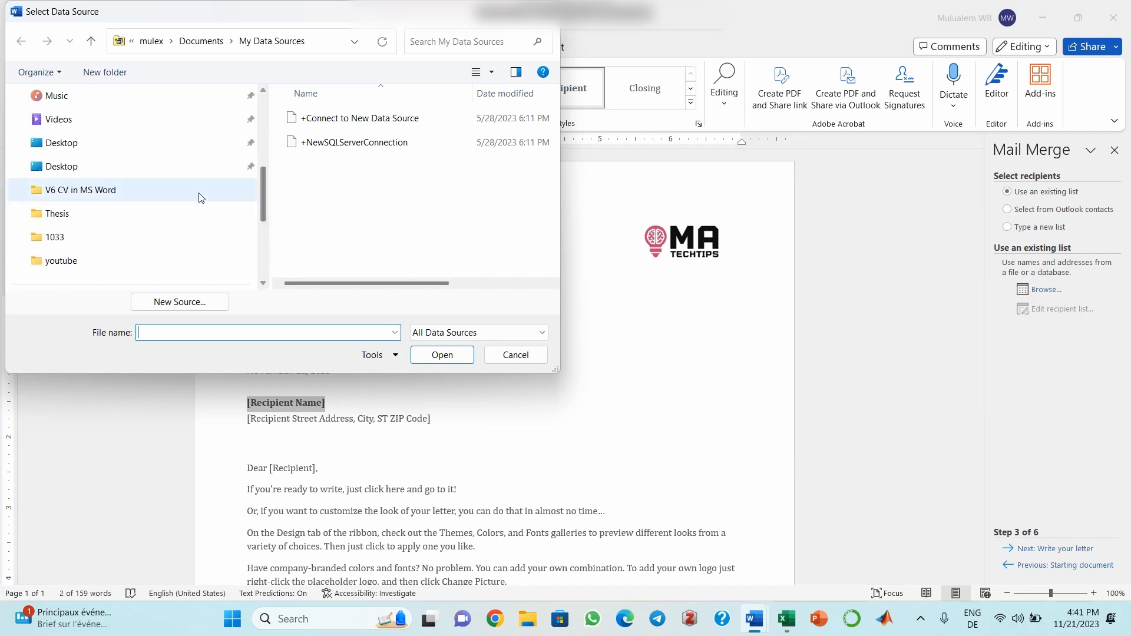
pyautogui.click(200, 170)
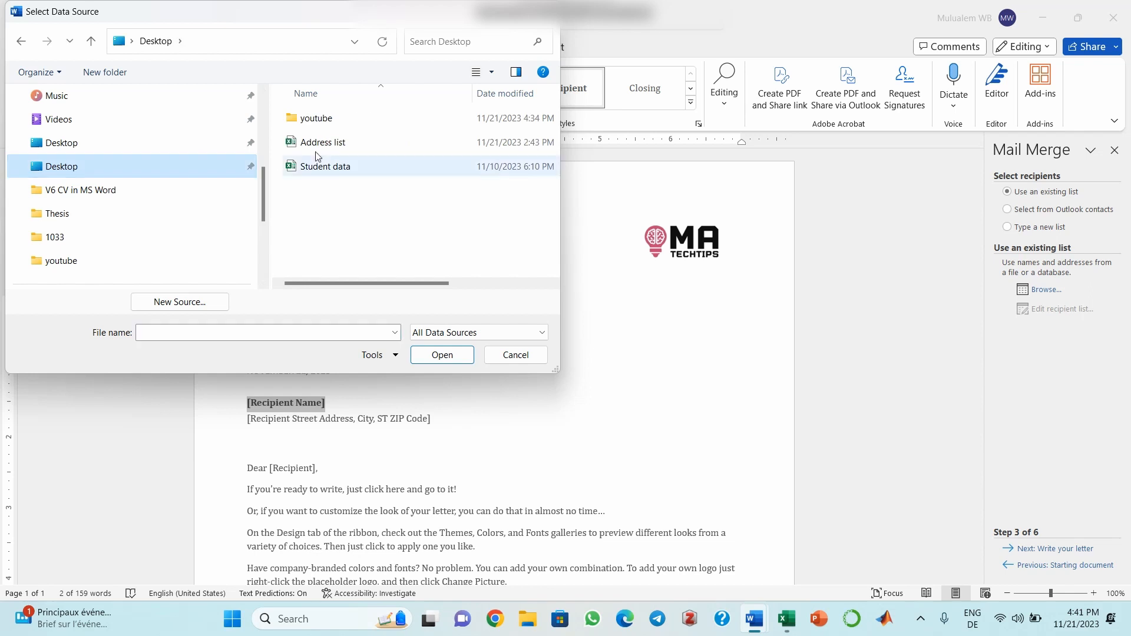
pyautogui.click(362, 145)
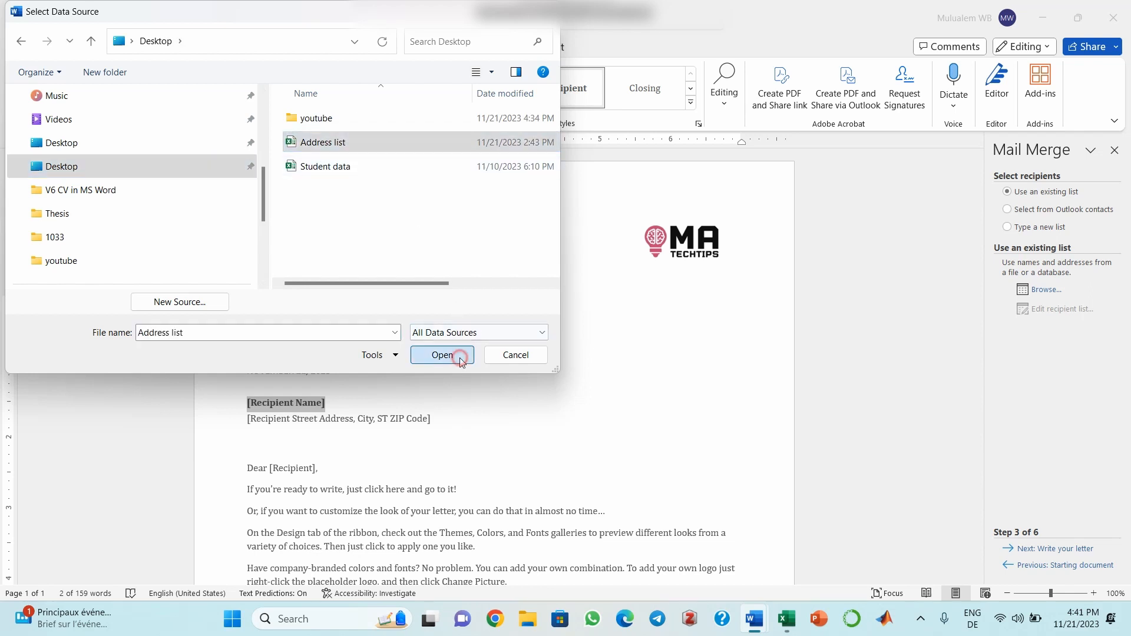
pyautogui.click(460, 357)
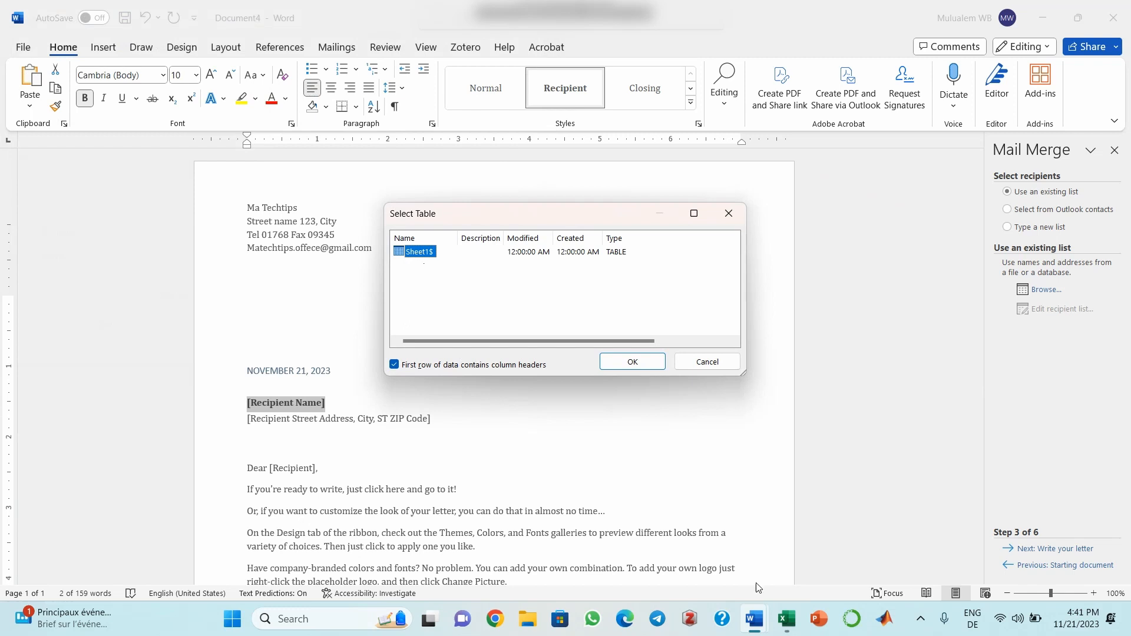
# Check in Excel which sheet of the Address list workbook holds the recipients, and return to the letter's table selection in Word
pyautogui.click(783, 622)
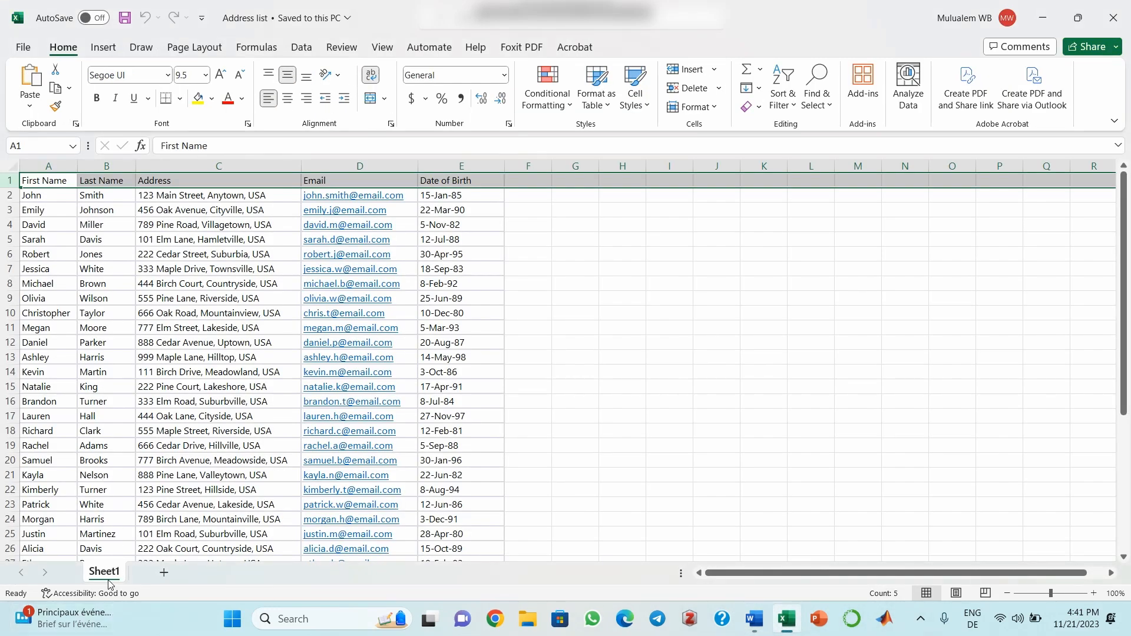
pyautogui.click(751, 626)
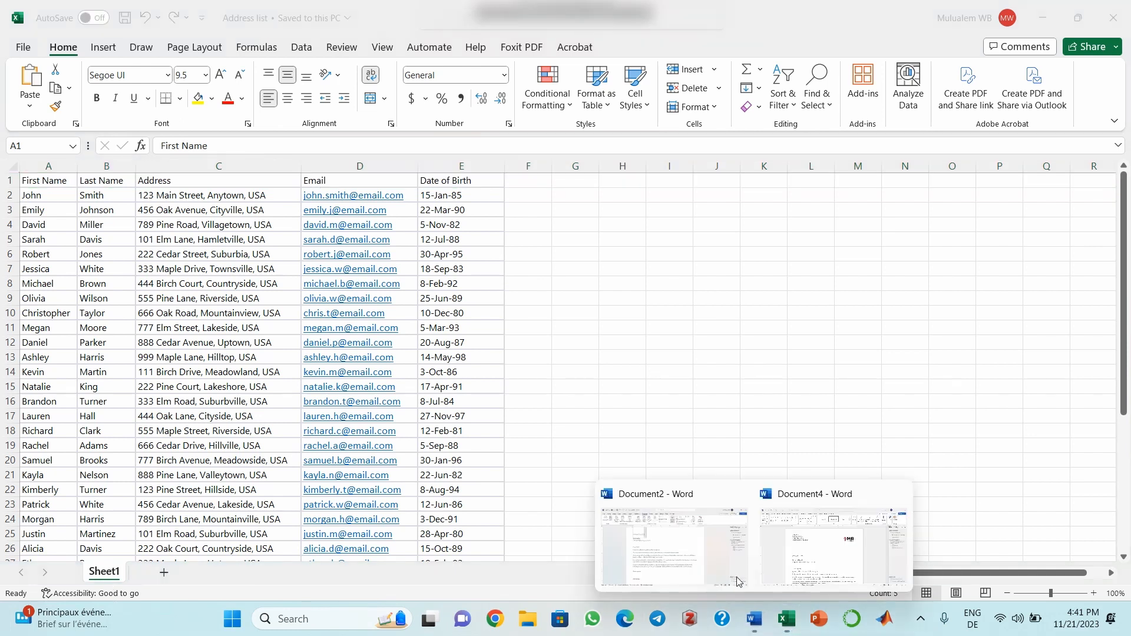
pyautogui.click(721, 544)
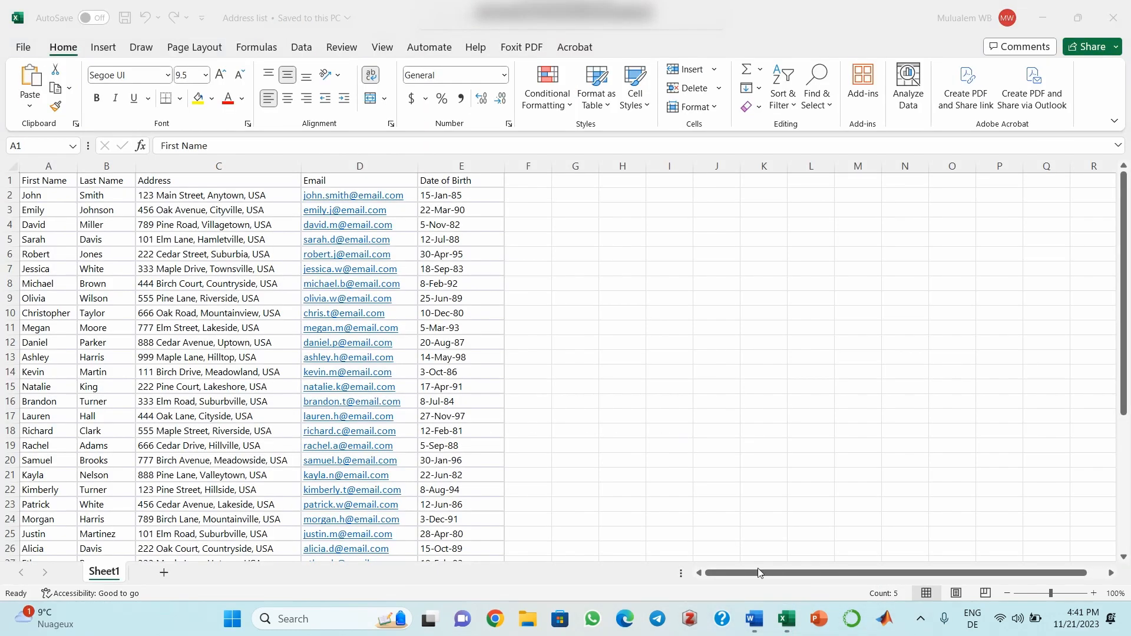
pyautogui.moveTo(754, 619)
pyautogui.click(807, 563)
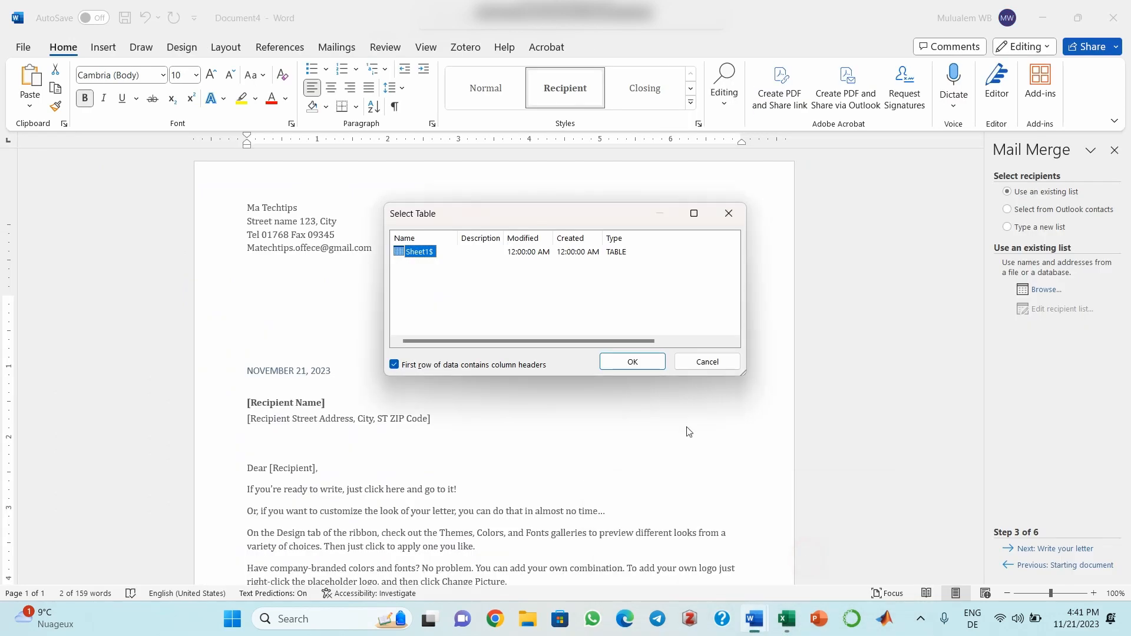
# Use Sheet1$ with its first row as column headers, accept all listed recipients, and continue the wizard to writing the letter
pyautogui.click(636, 358)
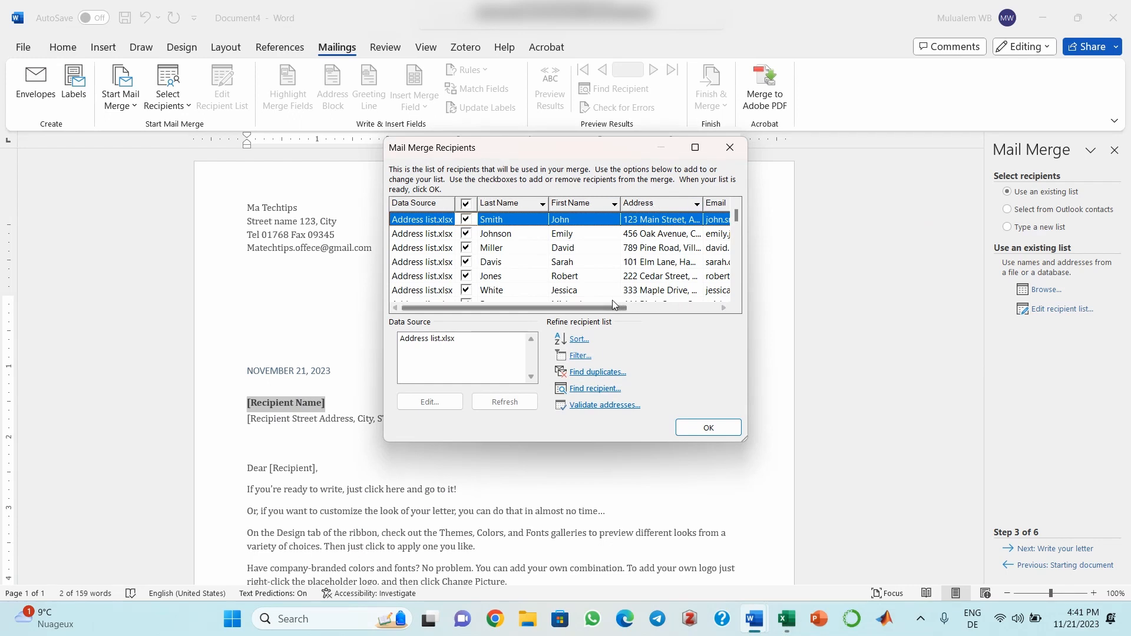
pyautogui.moveTo(611, 308)
pyautogui.mouseDown()
pyautogui.moveTo(748, 324)
pyautogui.moveTo(617, 301)
pyautogui.mouseUp()
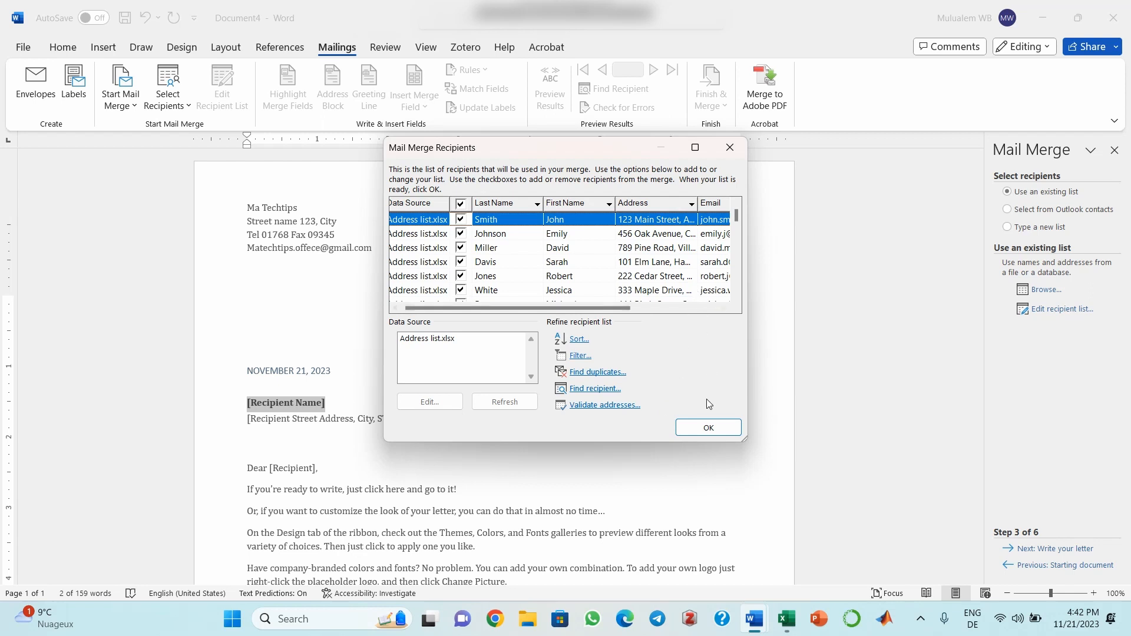
pyautogui.click(706, 429)
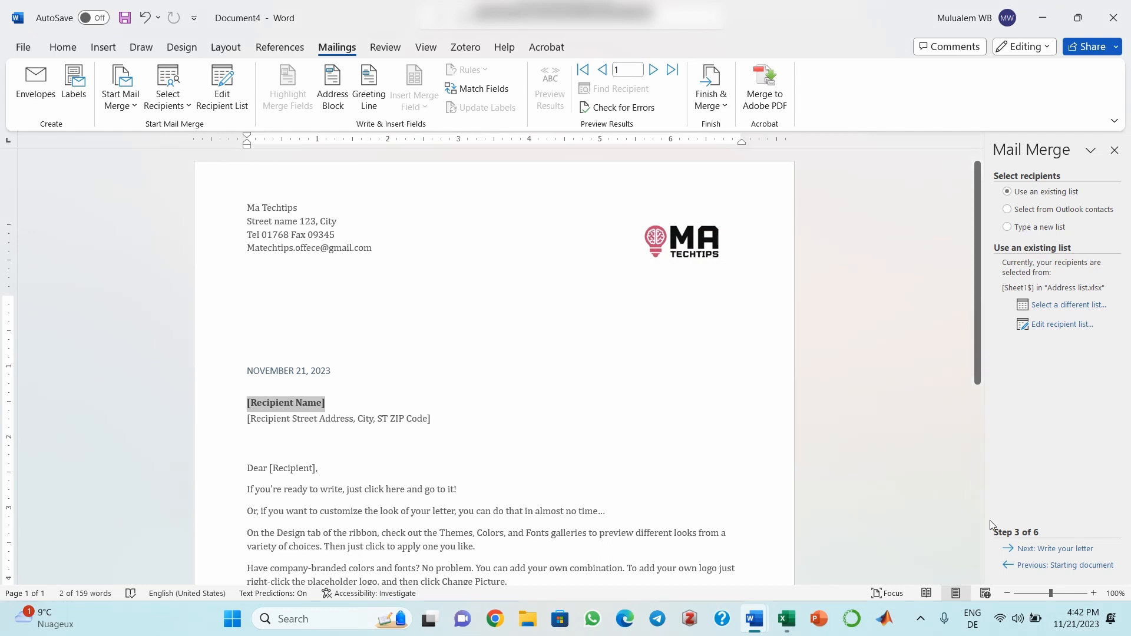
pyautogui.click(1054, 551)
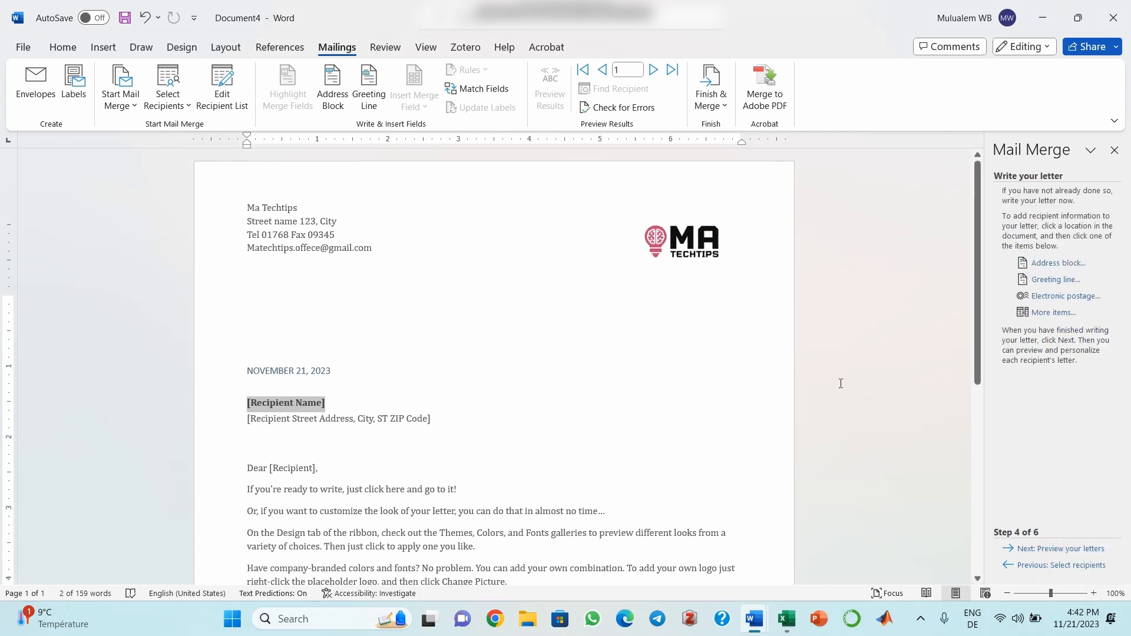
# Delete the [Recipient Name] placeholder below the date and check which merge fields are available
pyautogui.scroll(-1, 298, 350)
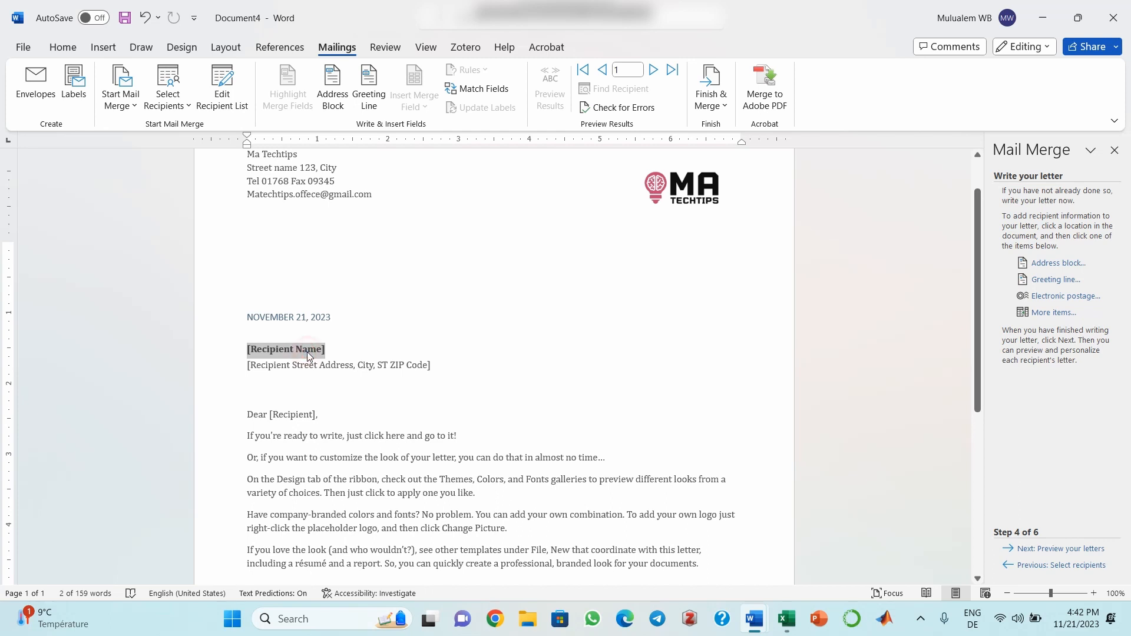
pyautogui.press('Delete')
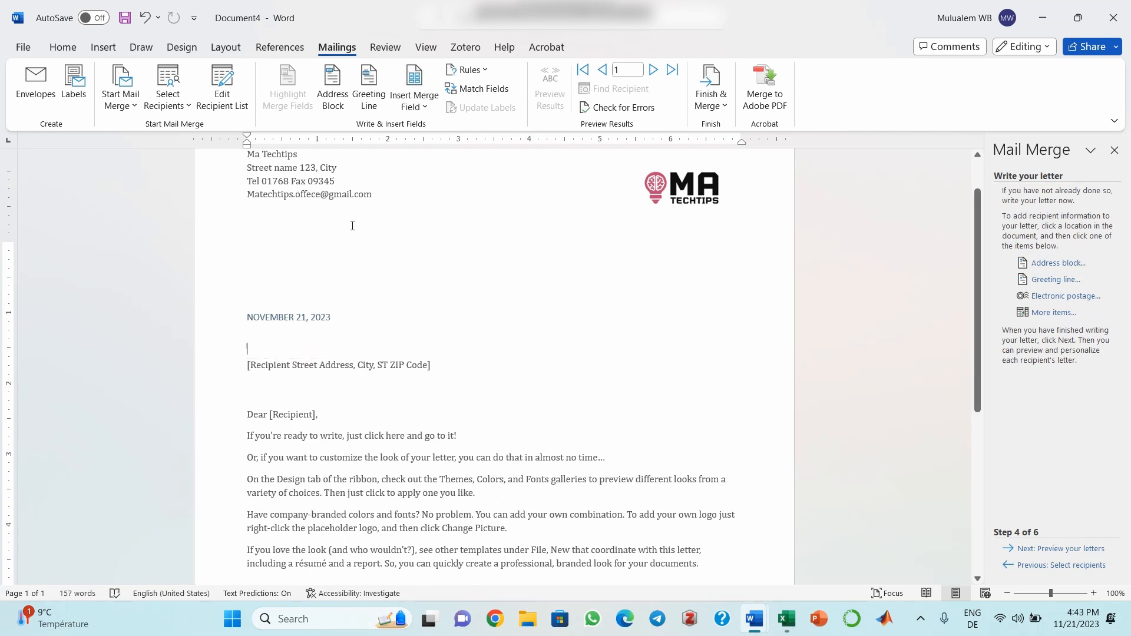
pyautogui.click(425, 109)
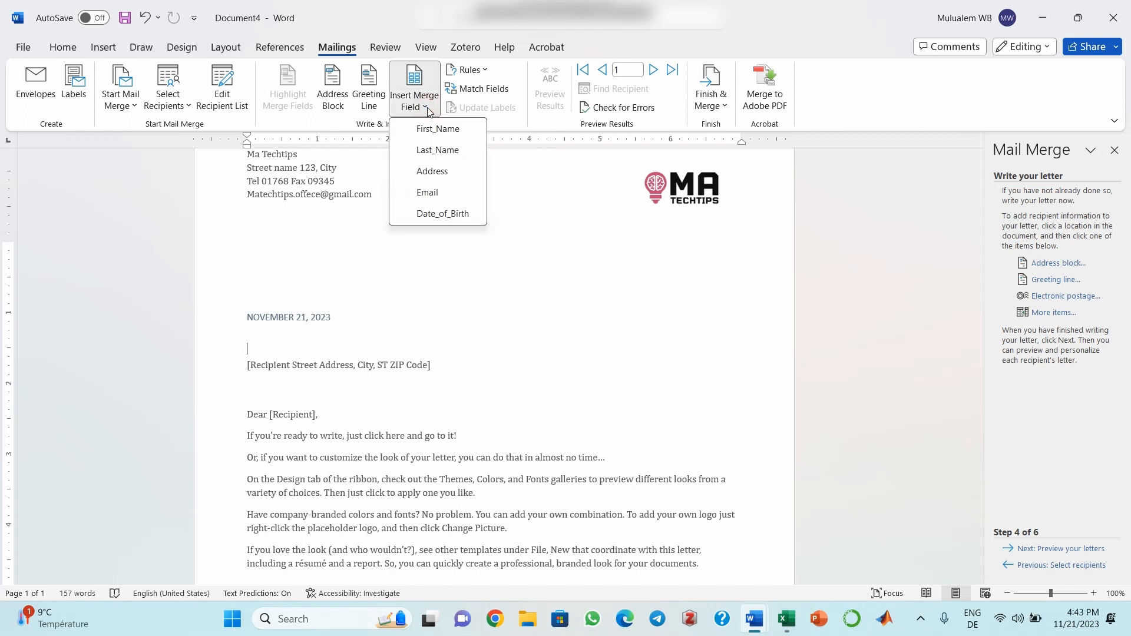
pyautogui.click(547, 312)
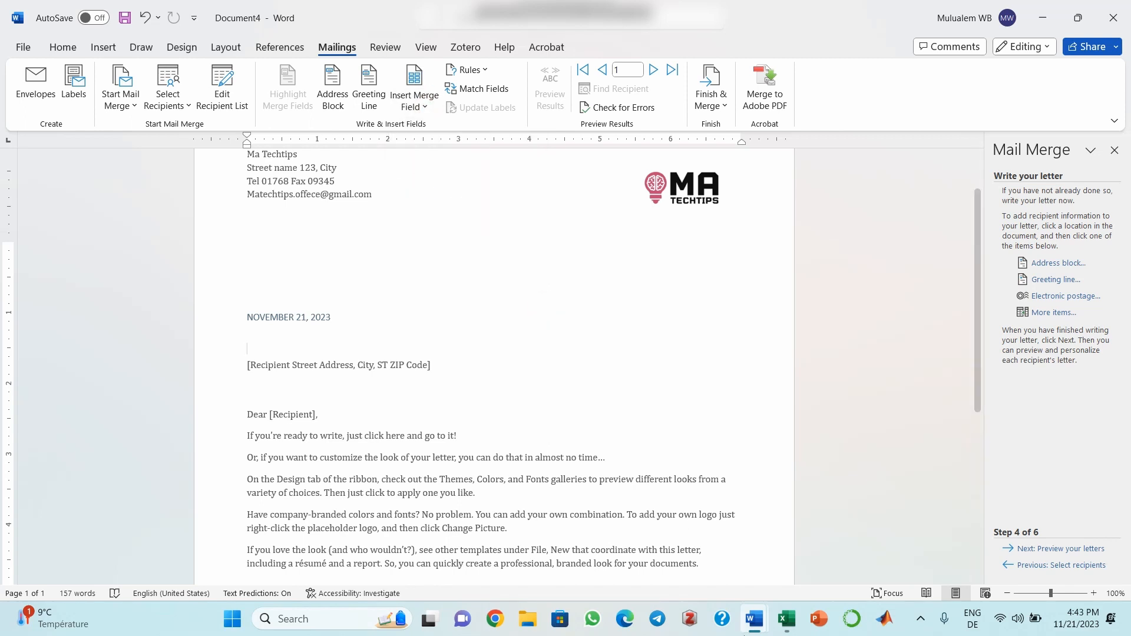
# Switch to Excel to compare the Address list column headers with the merge fields, and return to the Word letter Document4
pyautogui.click(774, 621)
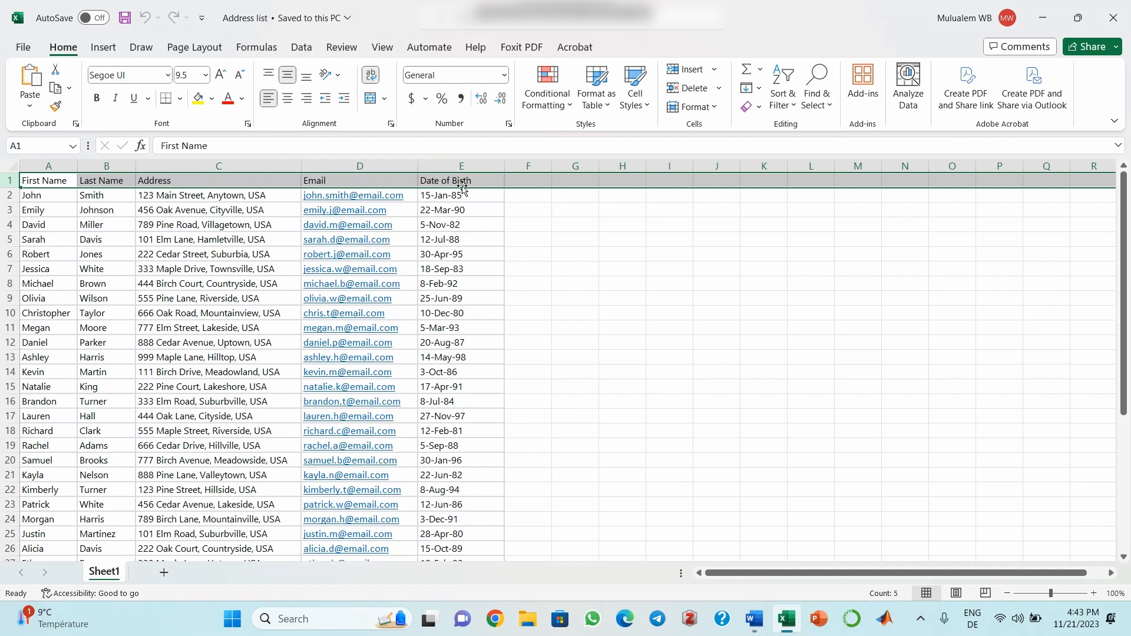
pyautogui.moveTo(759, 625)
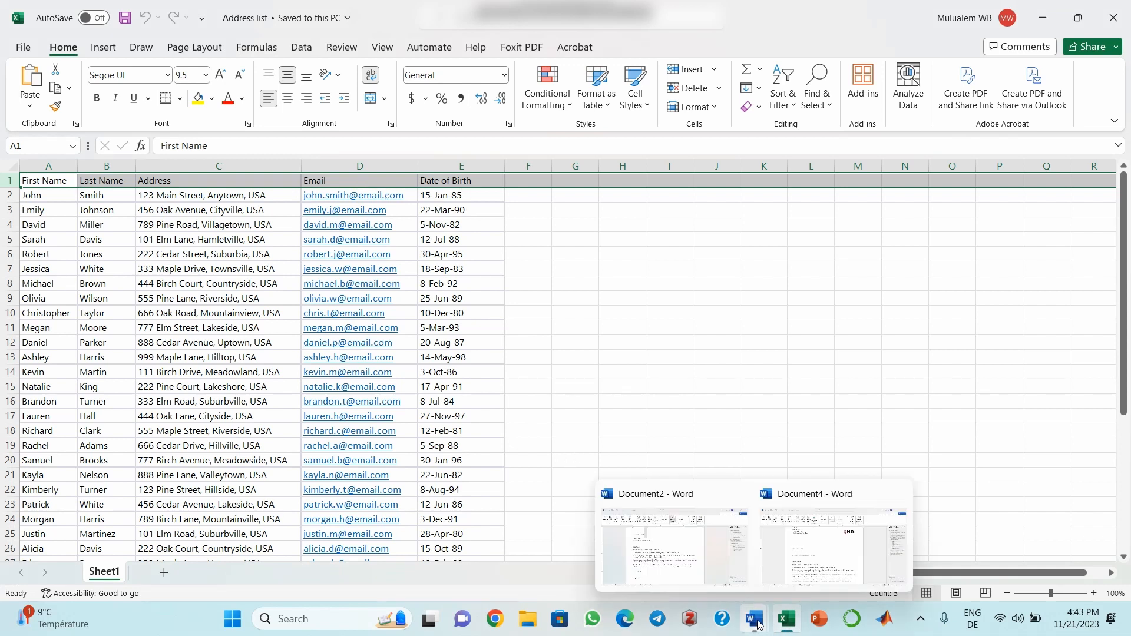
pyautogui.click(811, 563)
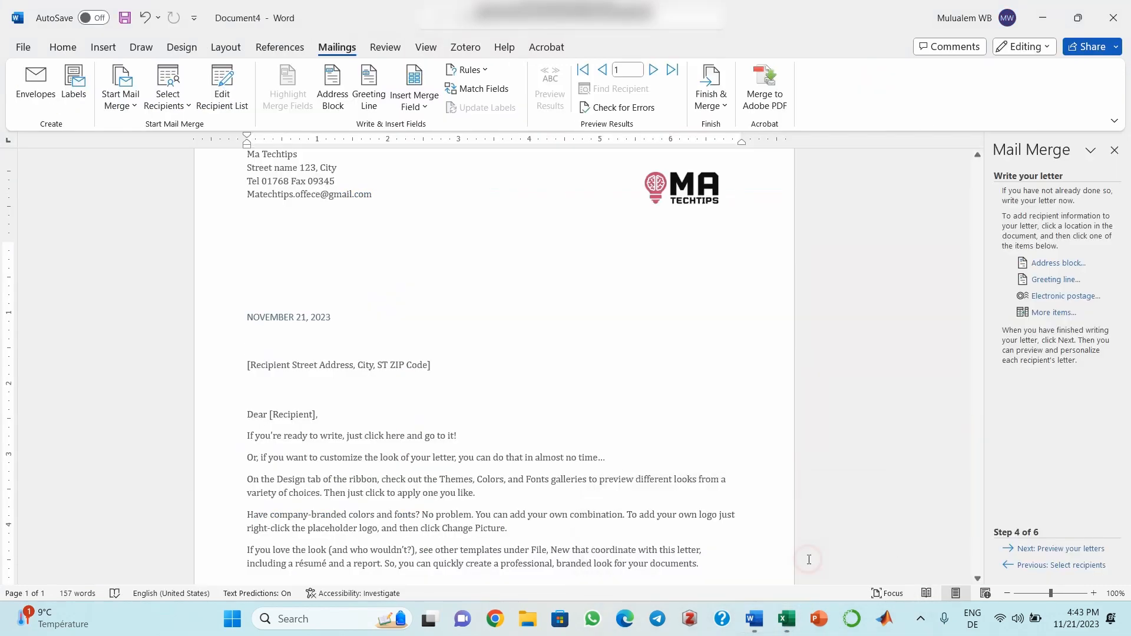
# Insert the First_Name and Last_Name merge fields on the empty recipient name line below the date
pyautogui.click(424, 108)
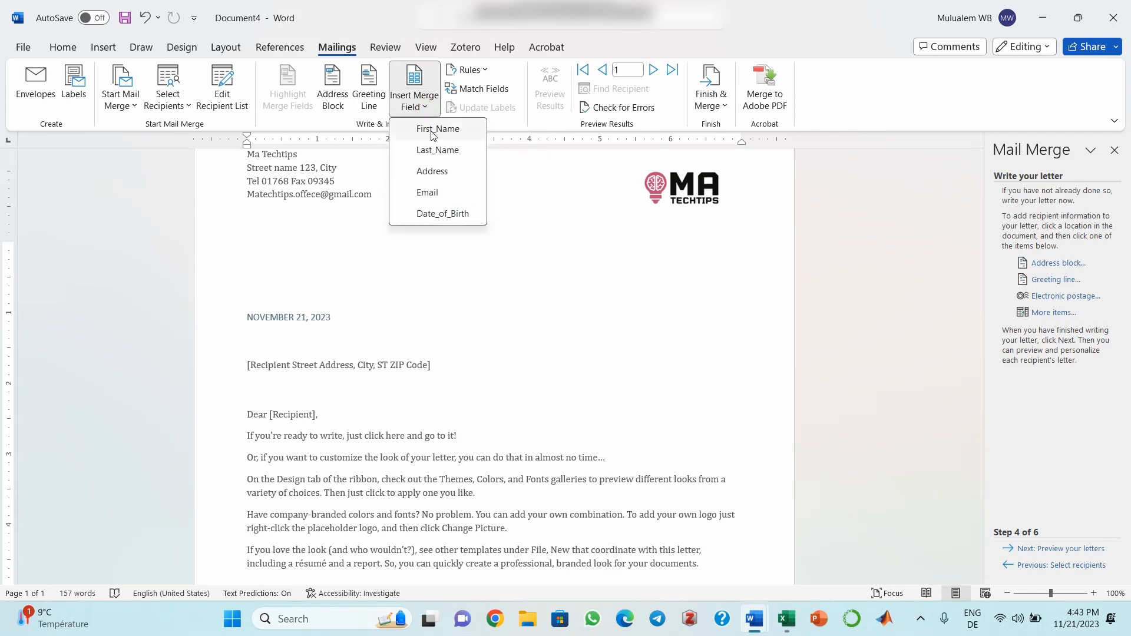
pyautogui.click(433, 129)
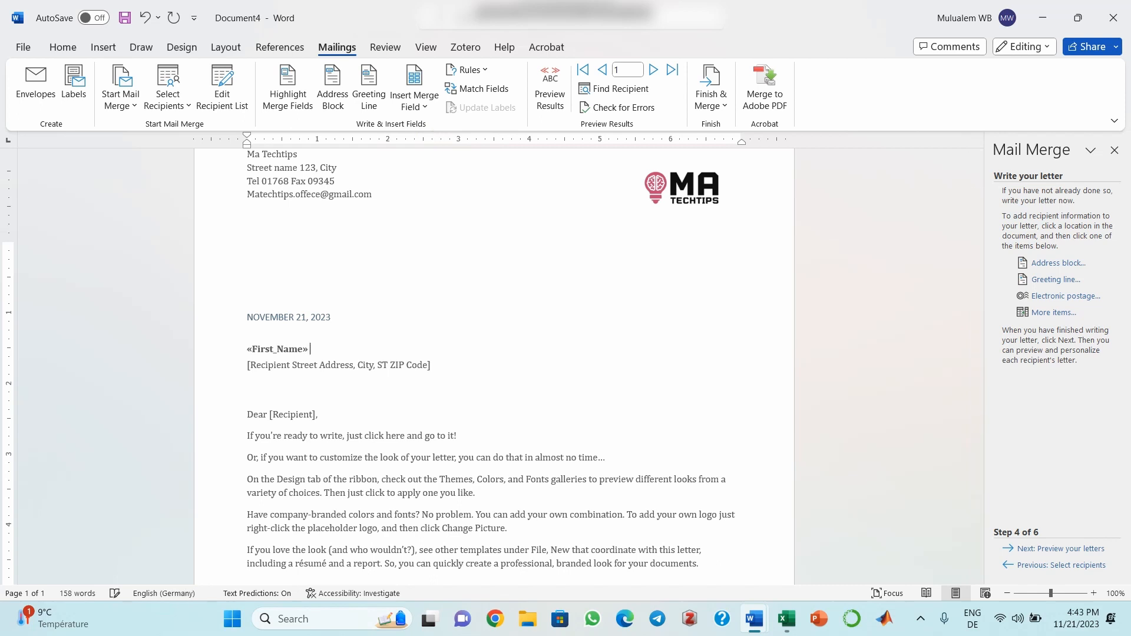
pyautogui.click(436, 108)
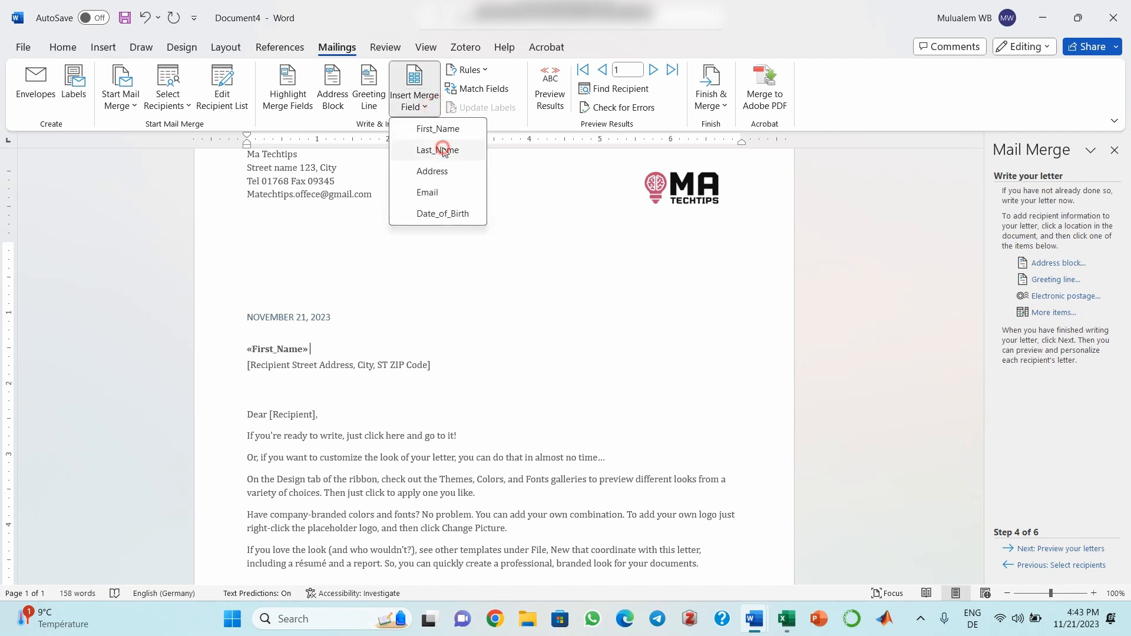
pyautogui.click(437, 149)
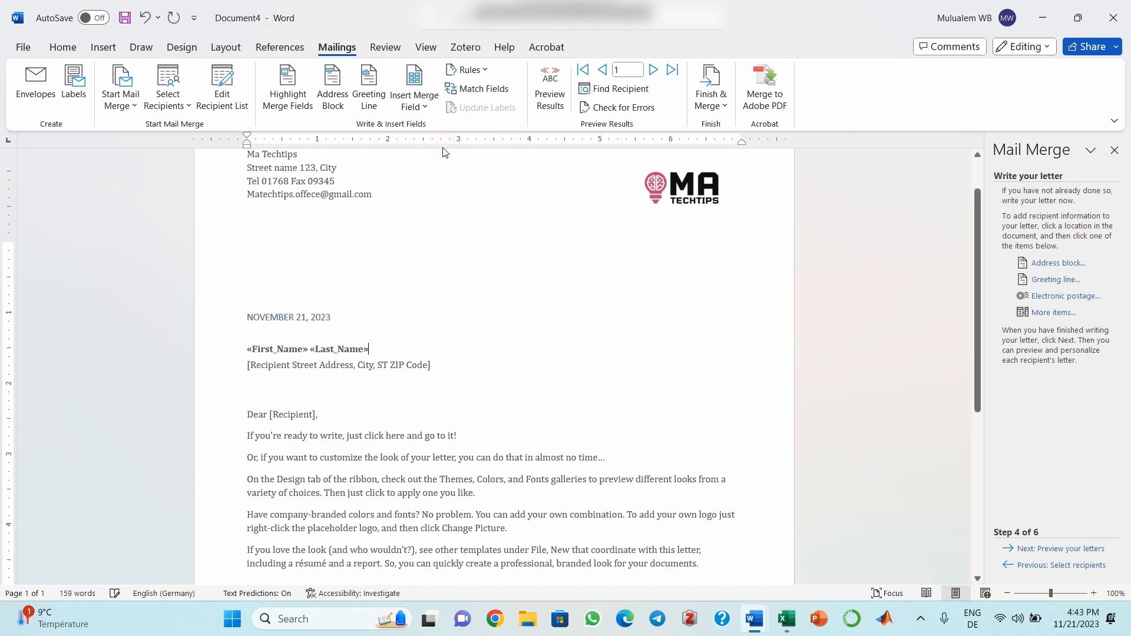
# Replace the recipient street address placeholder with the Address merge field
pyautogui.click(406, 367)
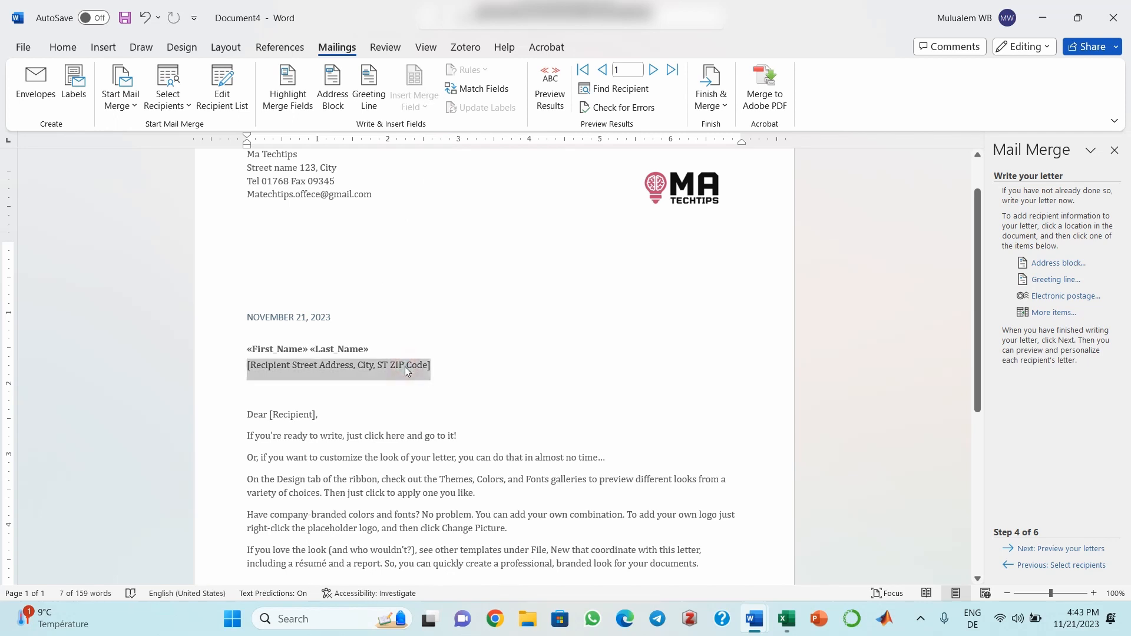
pyautogui.press('Delete')
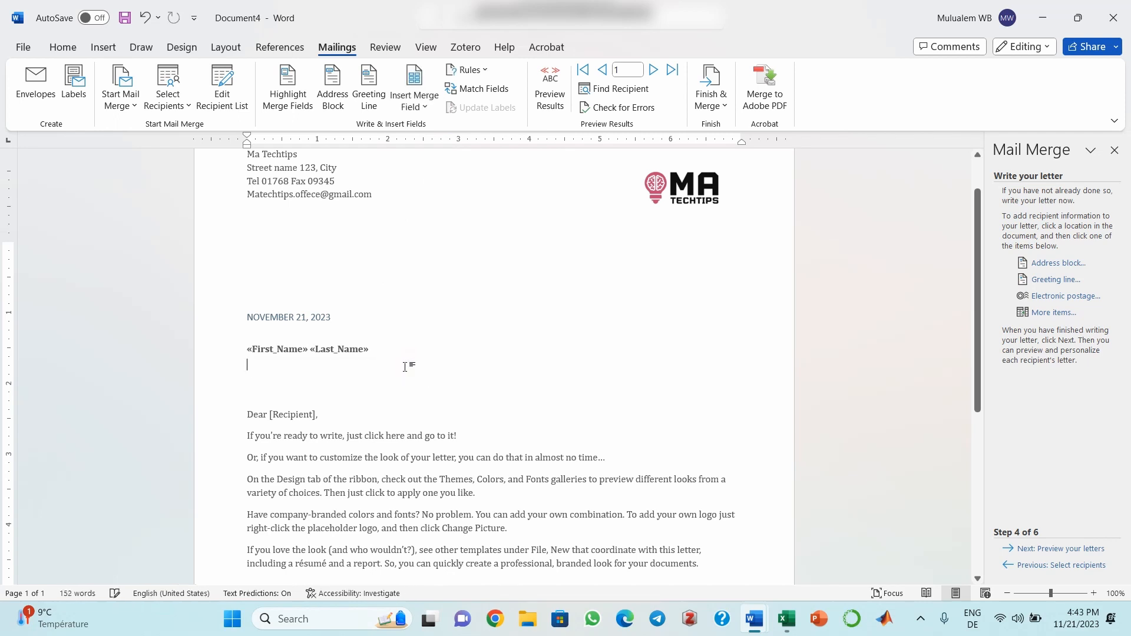
pyautogui.click(423, 110)
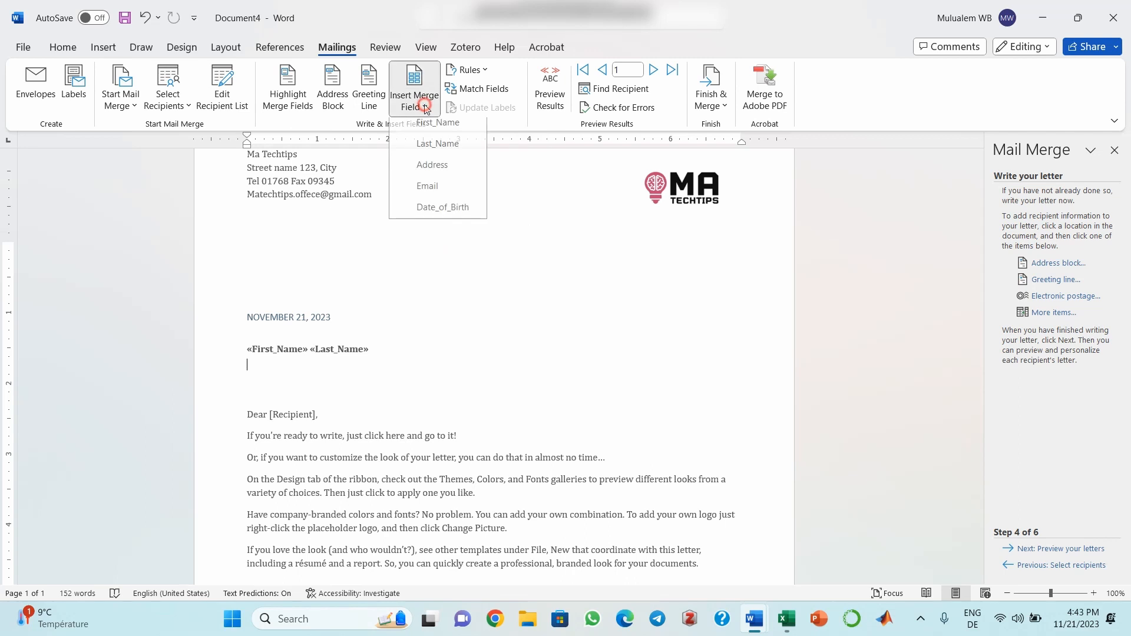
pyautogui.click(433, 171)
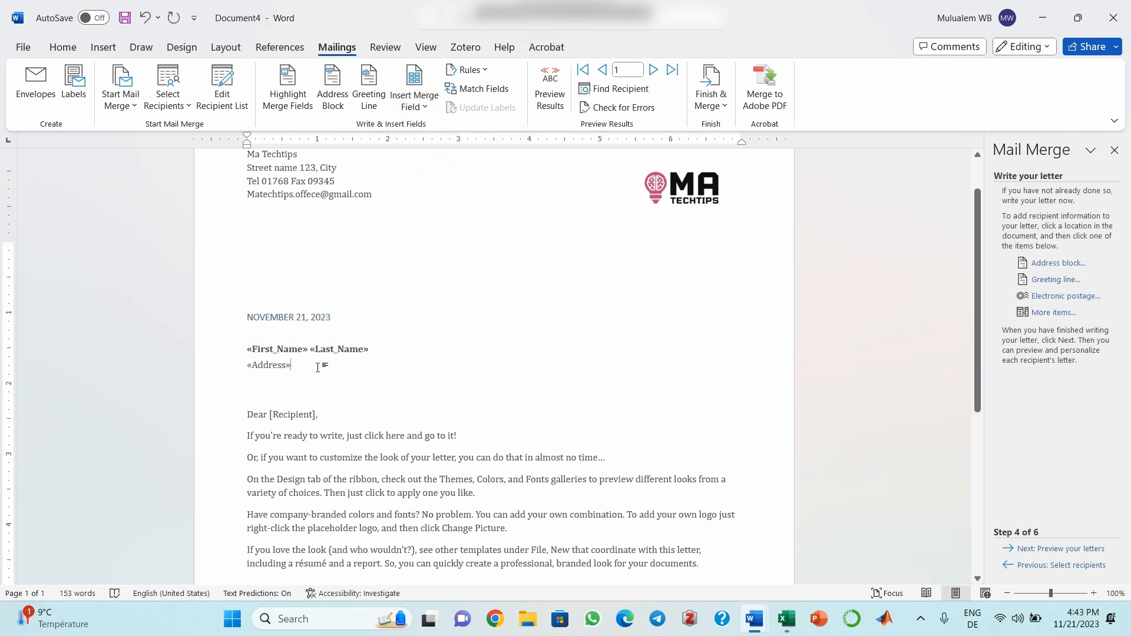
# Replace the [Recipient] placeholder in the greeting with the First_Name merge field, keeping a comma after it
pyautogui.click(313, 417)
pyautogui.click(416, 104)
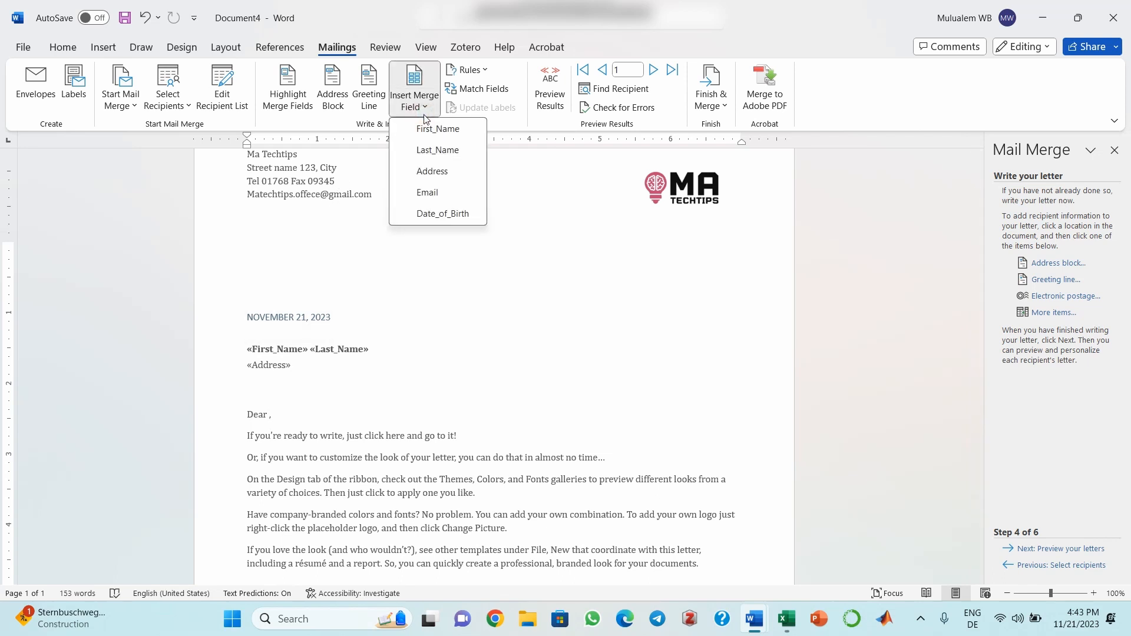
pyautogui.click(432, 130)
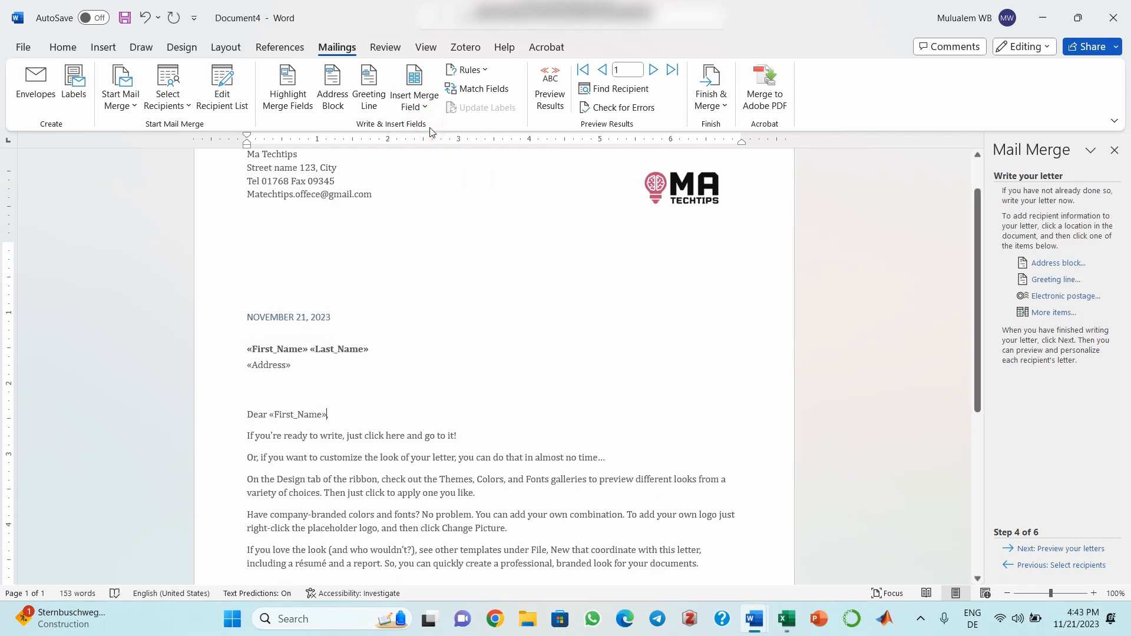
pyautogui.write(',')
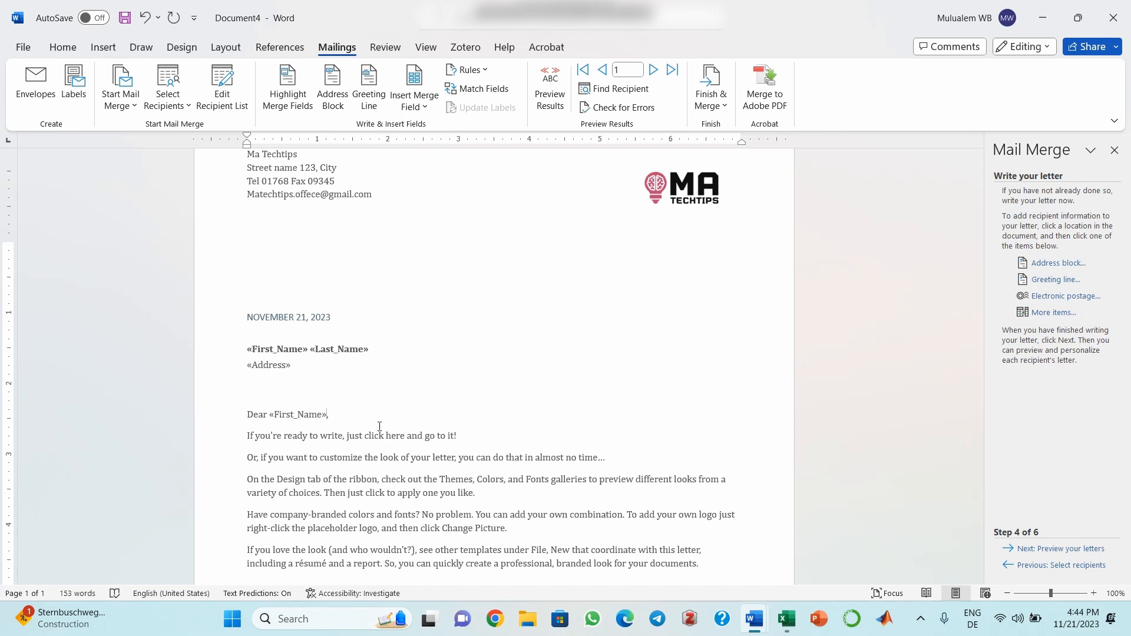
# Preview the merge results, compare the first letter with the Address list in Excel, and return to the Word letter Document4
pyautogui.click(552, 105)
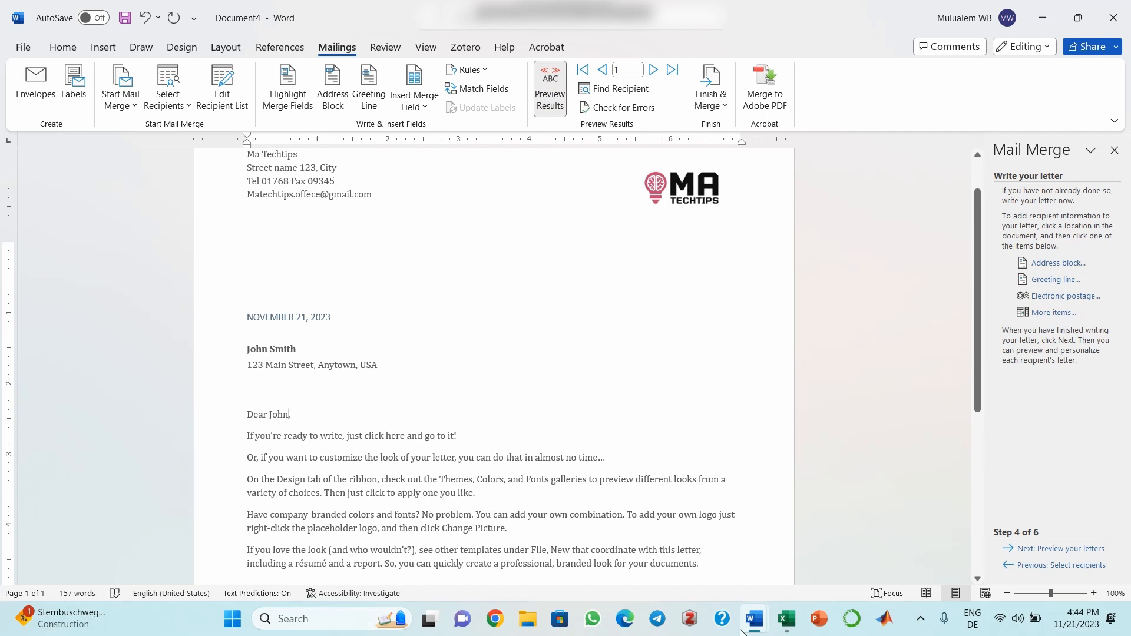
pyautogui.click(787, 619)
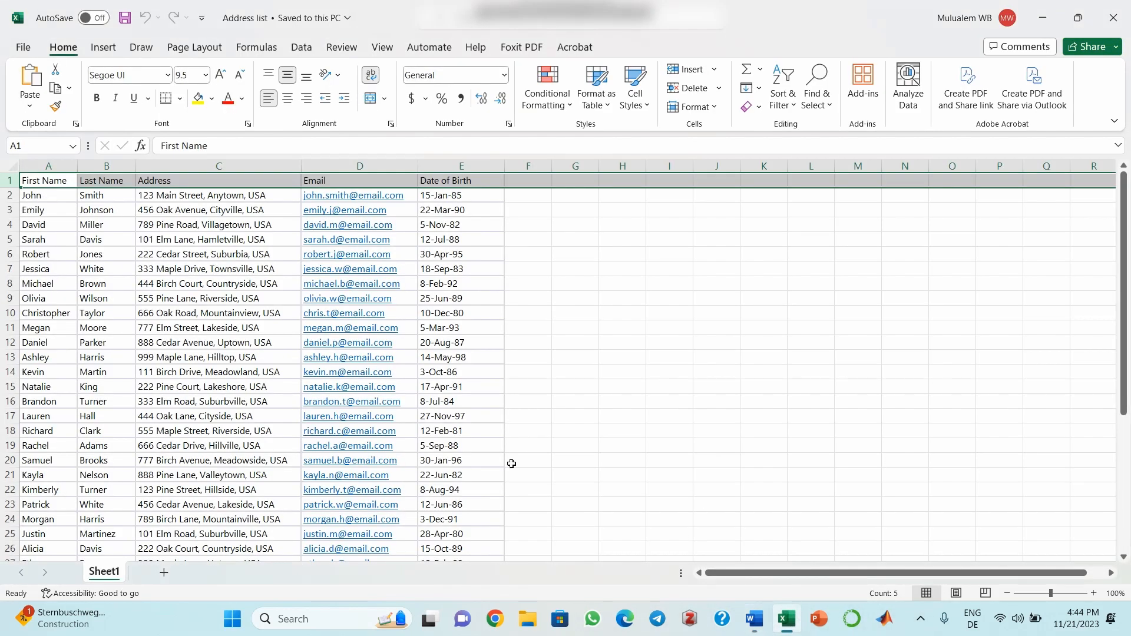
pyautogui.click(754, 619)
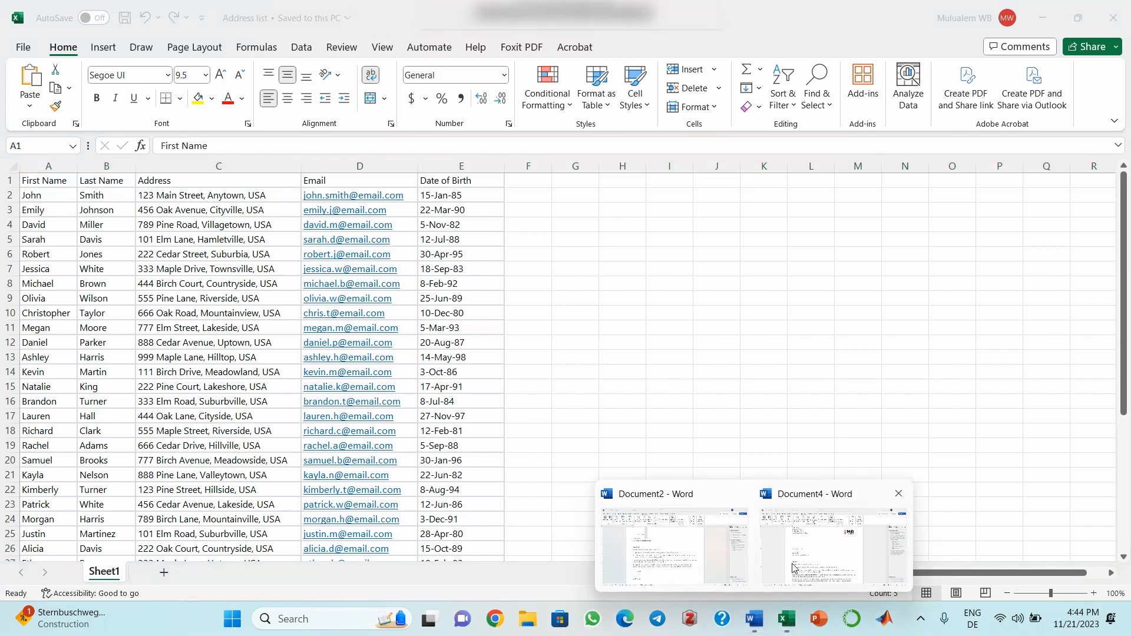
pyautogui.click(793, 567)
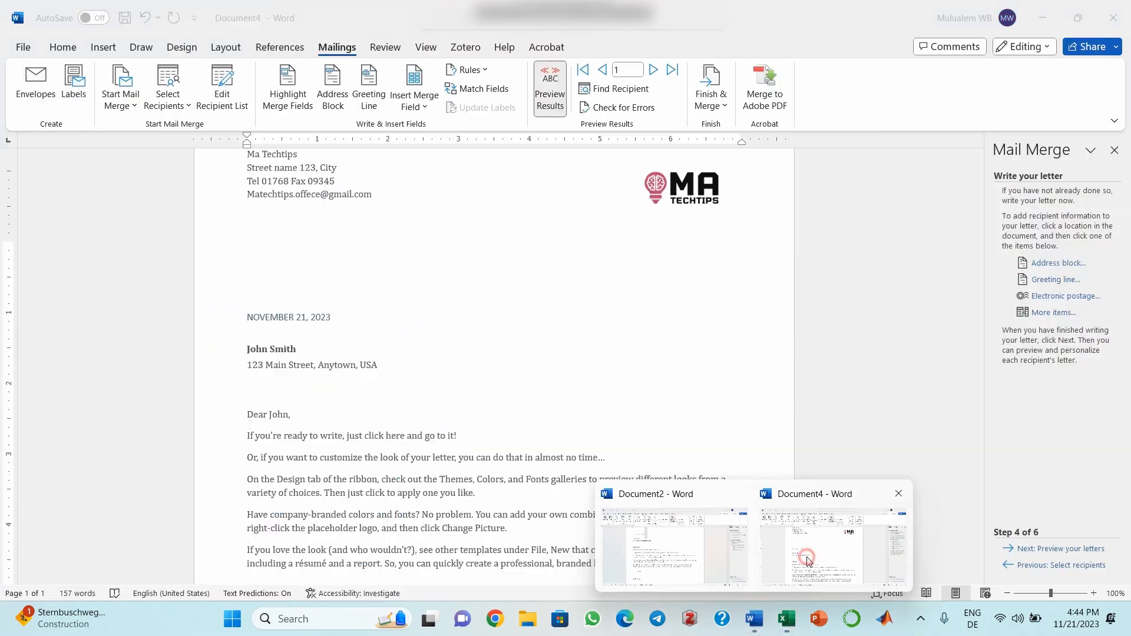
# Step forward through the previewed letters to recipient record 9
pyautogui.click(654, 72)
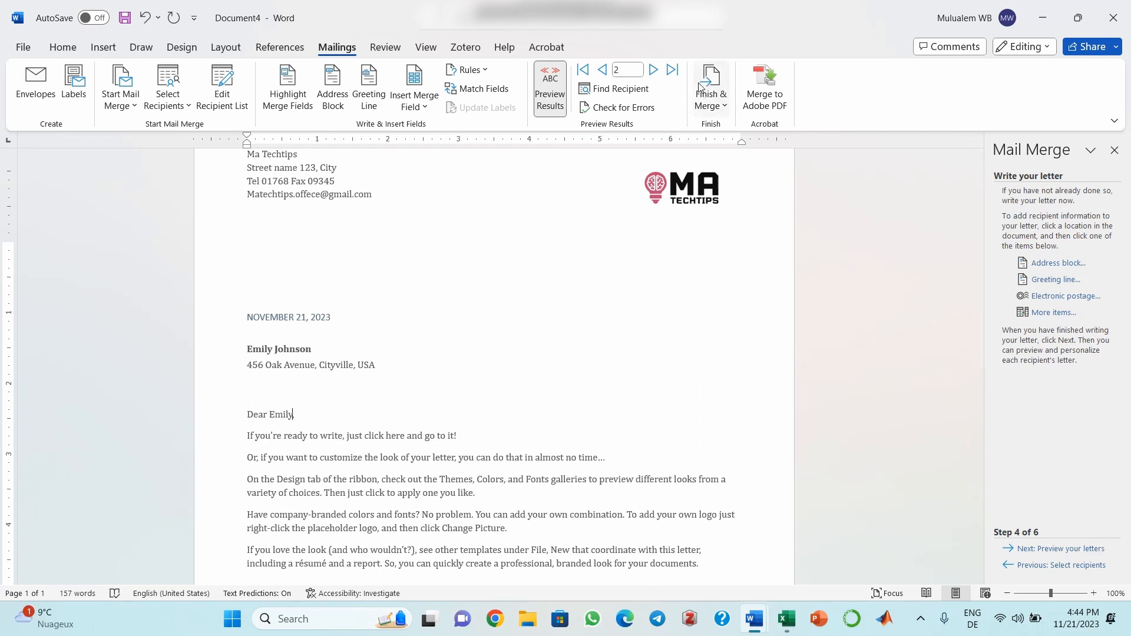
pyautogui.click(654, 69)
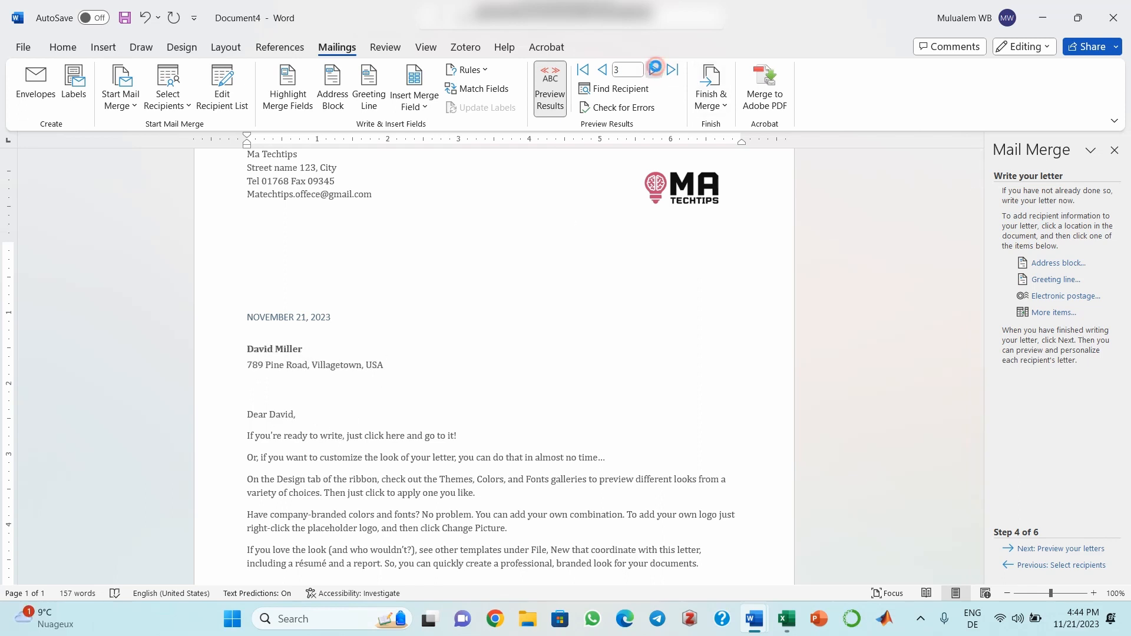
pyautogui.click(655, 70)
pyautogui.click(655, 70)
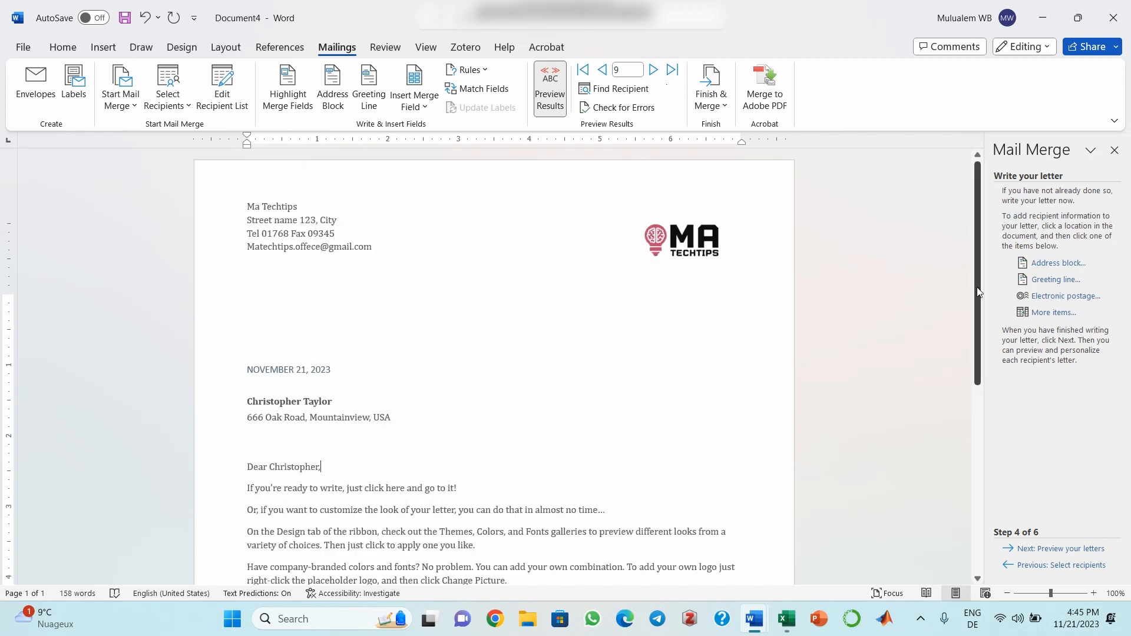
# Delete the [YOUR TITLE] placeholder under the sender name in the letter's closing
pyautogui.moveTo(977, 288); pyautogui.dragTo(959, 393)
pyautogui.click(312, 449)
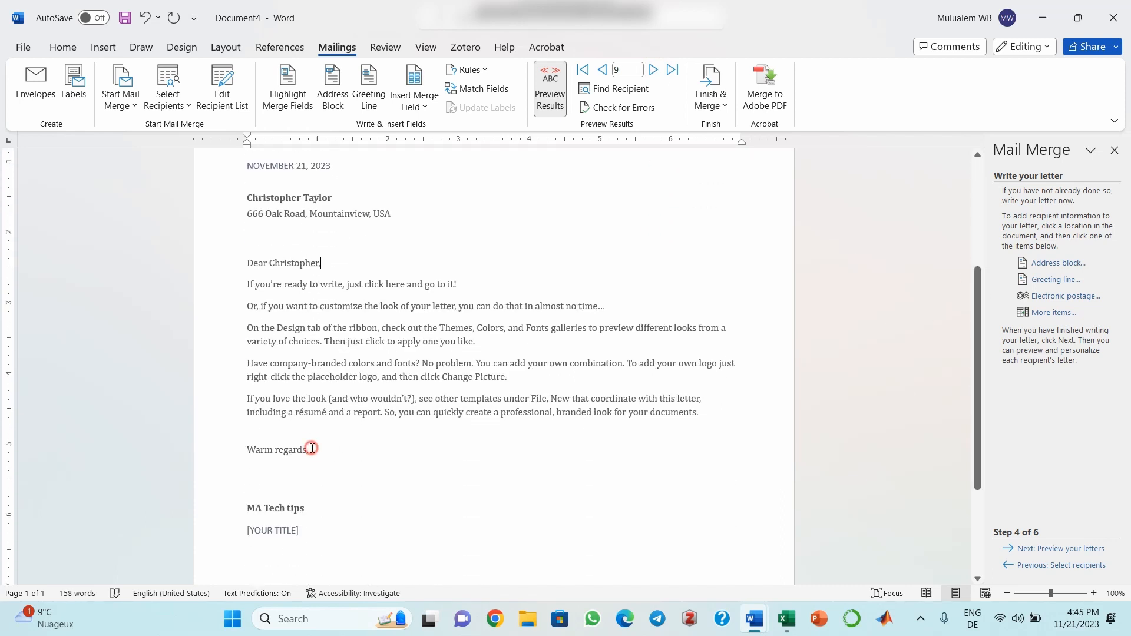
pyautogui.click(283, 476)
pyautogui.click(319, 453)
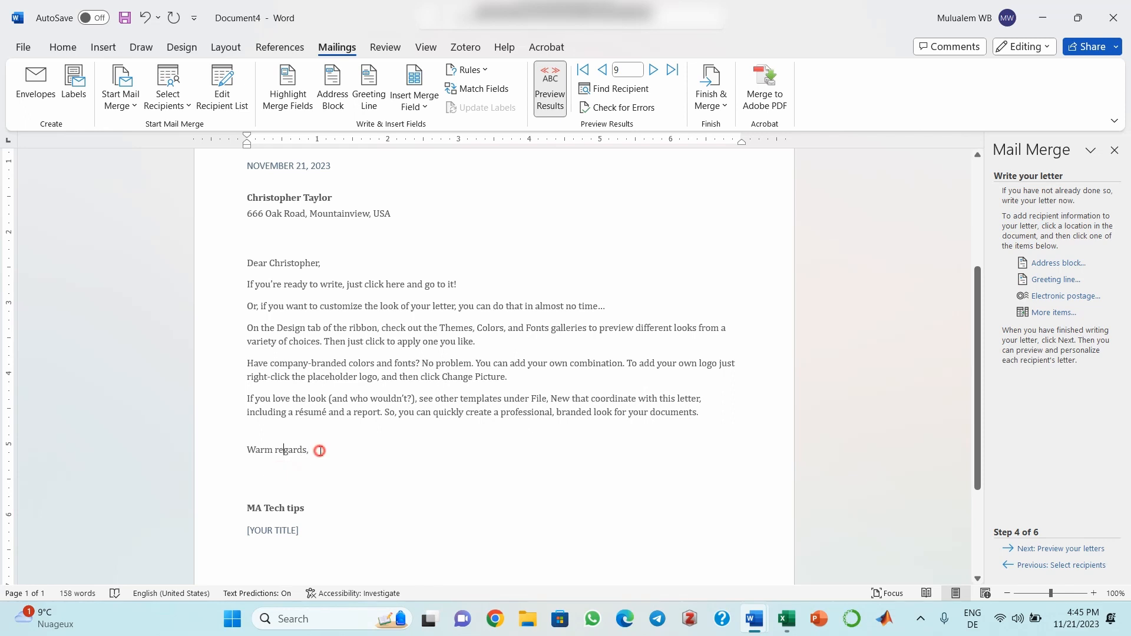
pyautogui.click(289, 510)
pyautogui.click(286, 534)
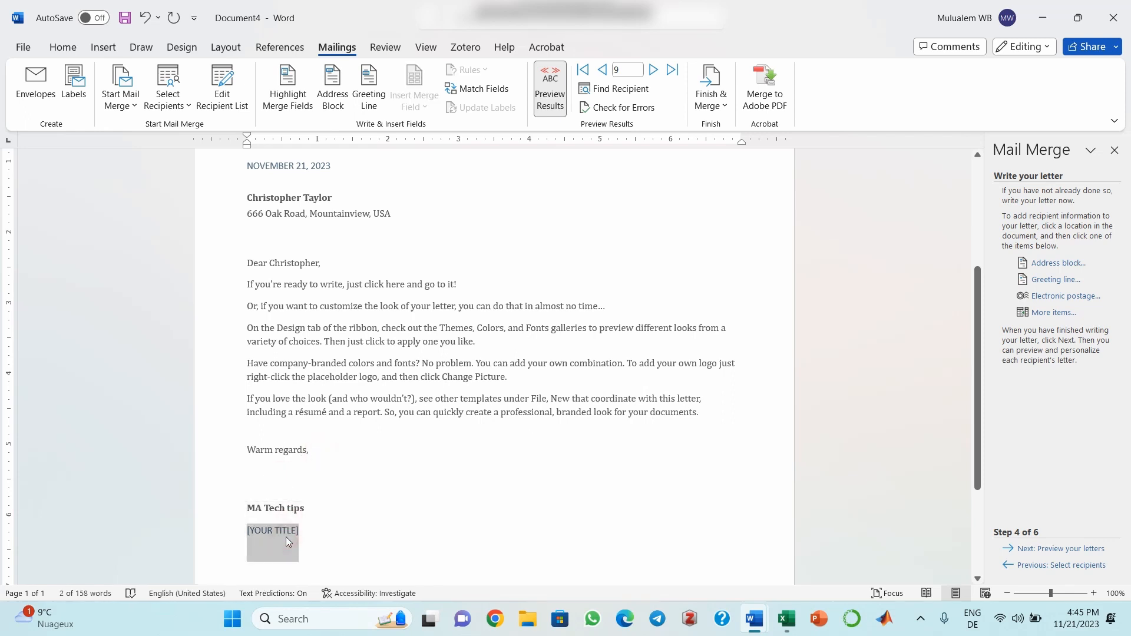
pyautogui.press('Delete')
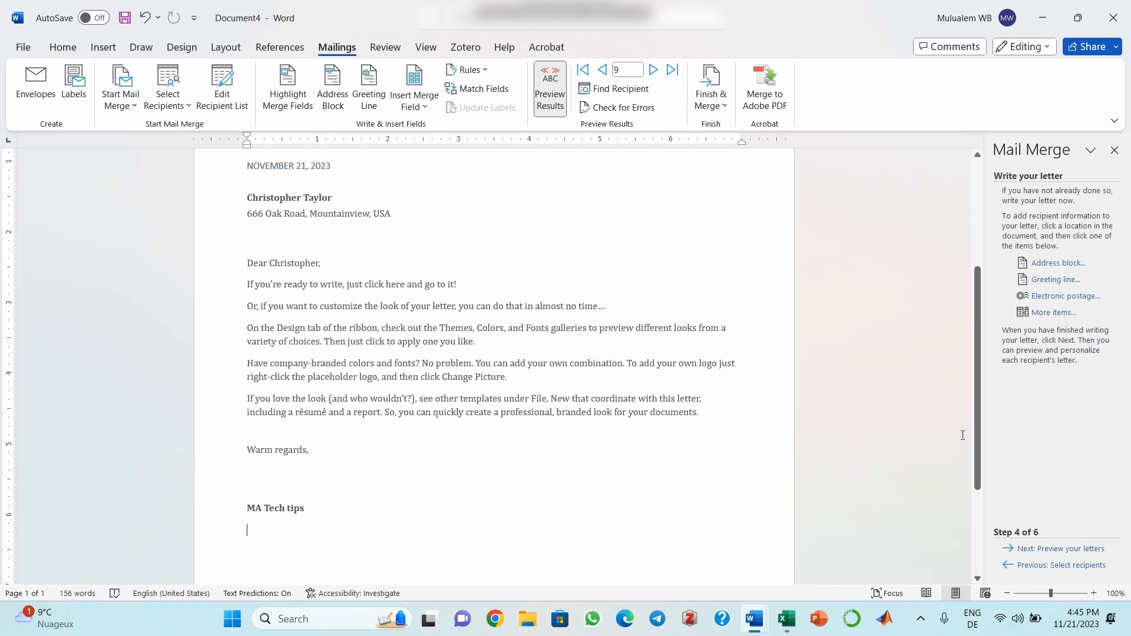
pyautogui.moveTo(979, 442); pyautogui.dragTo(1000, 324)
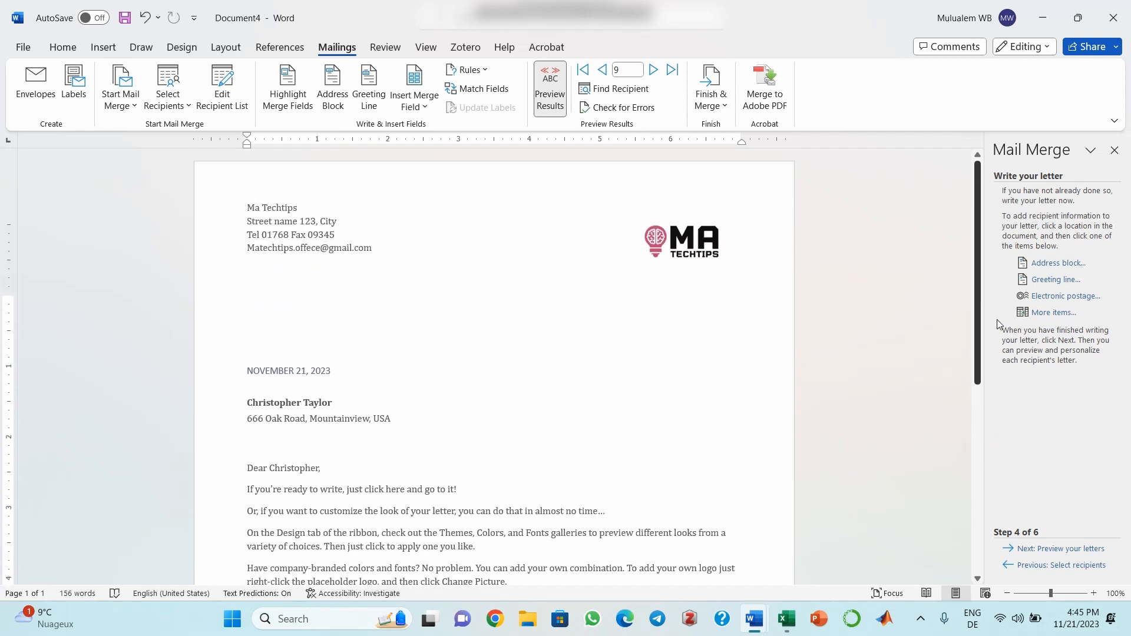
pyautogui.click(716, 105)
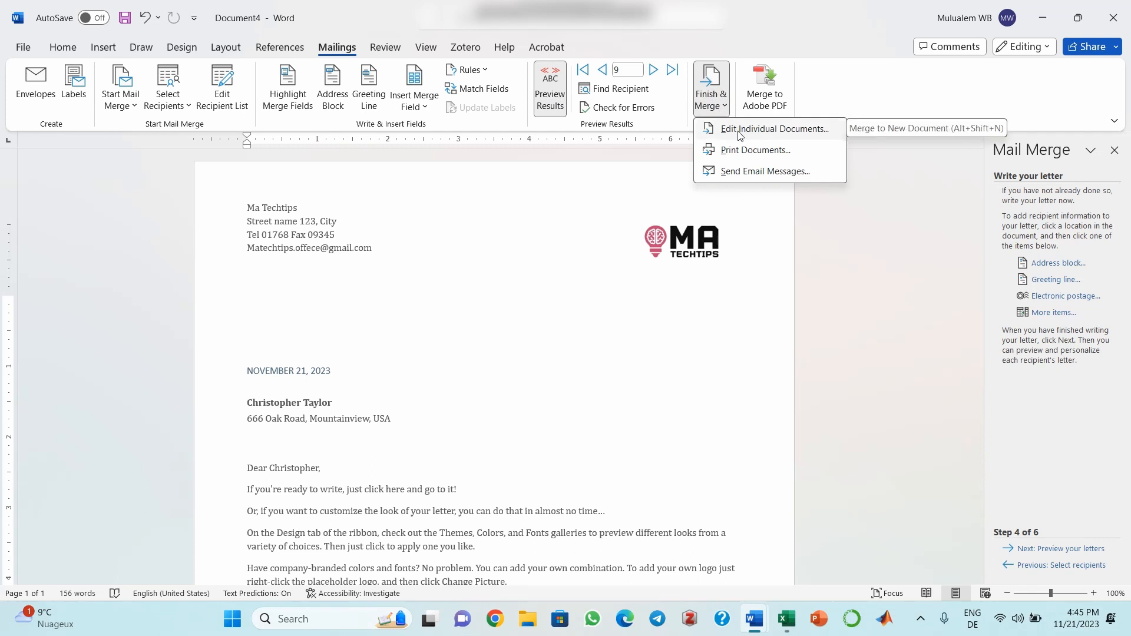
pyautogui.click(758, 172)
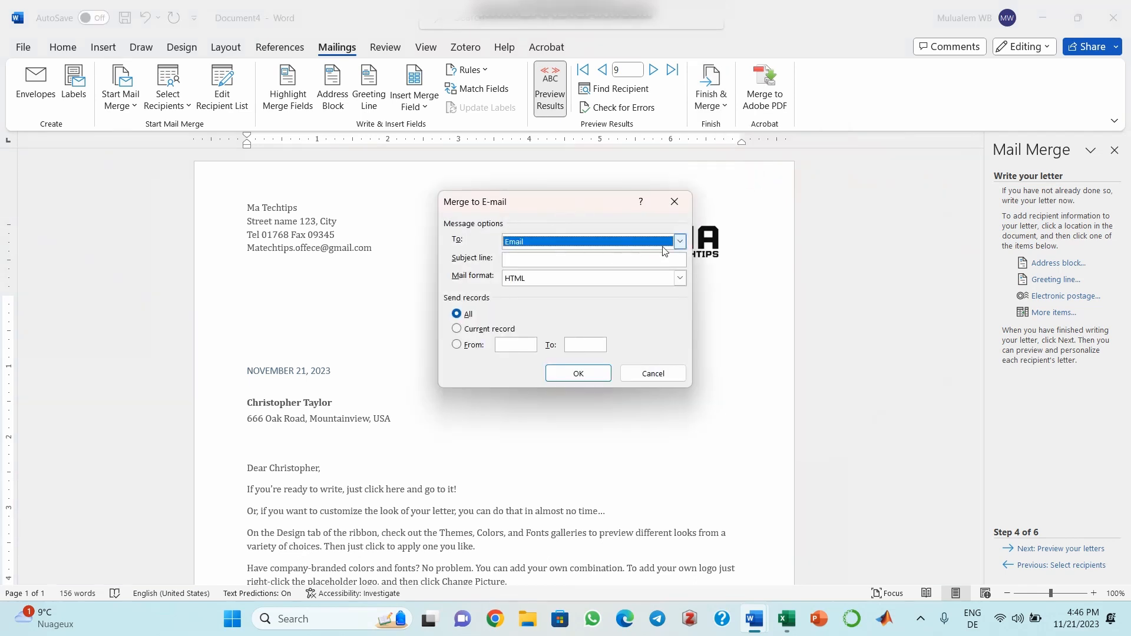
pyautogui.click(681, 242)
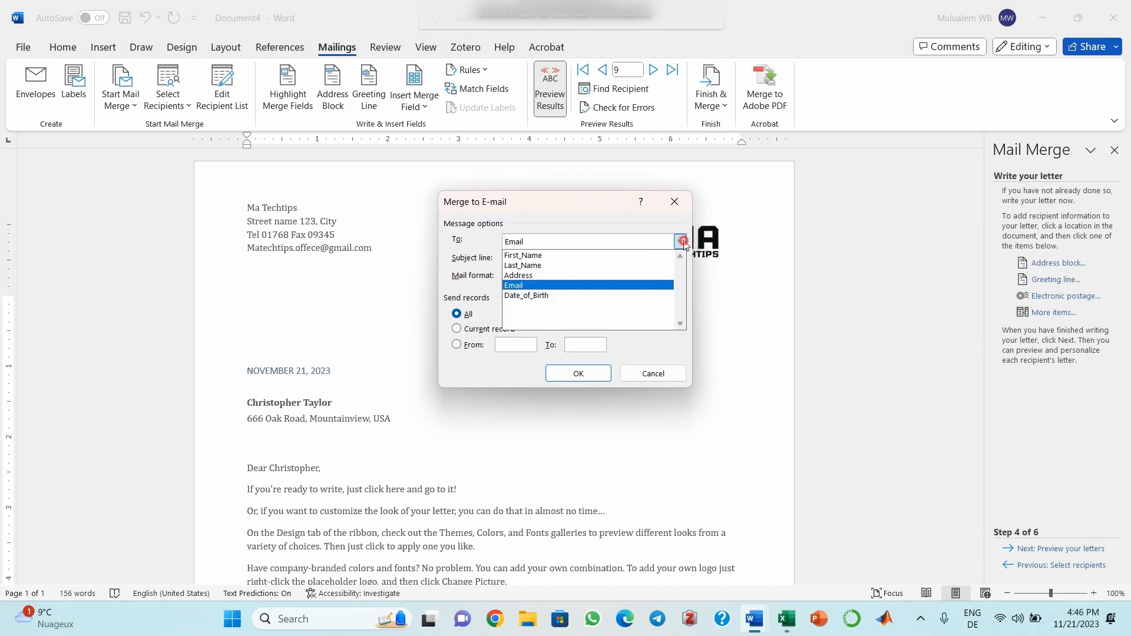
pyautogui.click(606, 285)
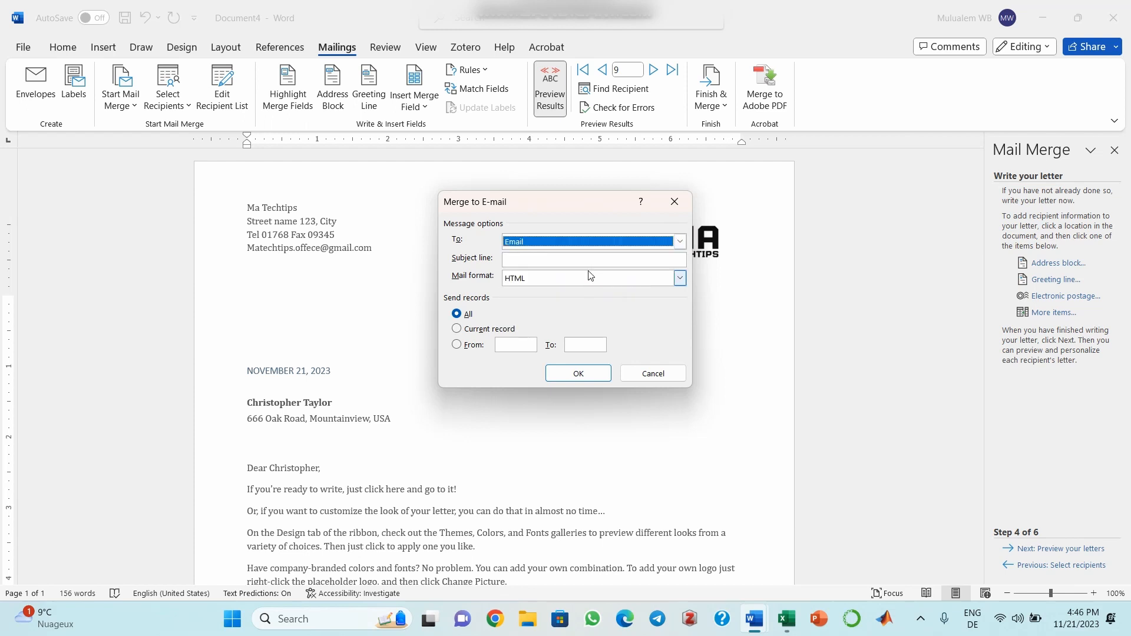
pyautogui.click(674, 369)
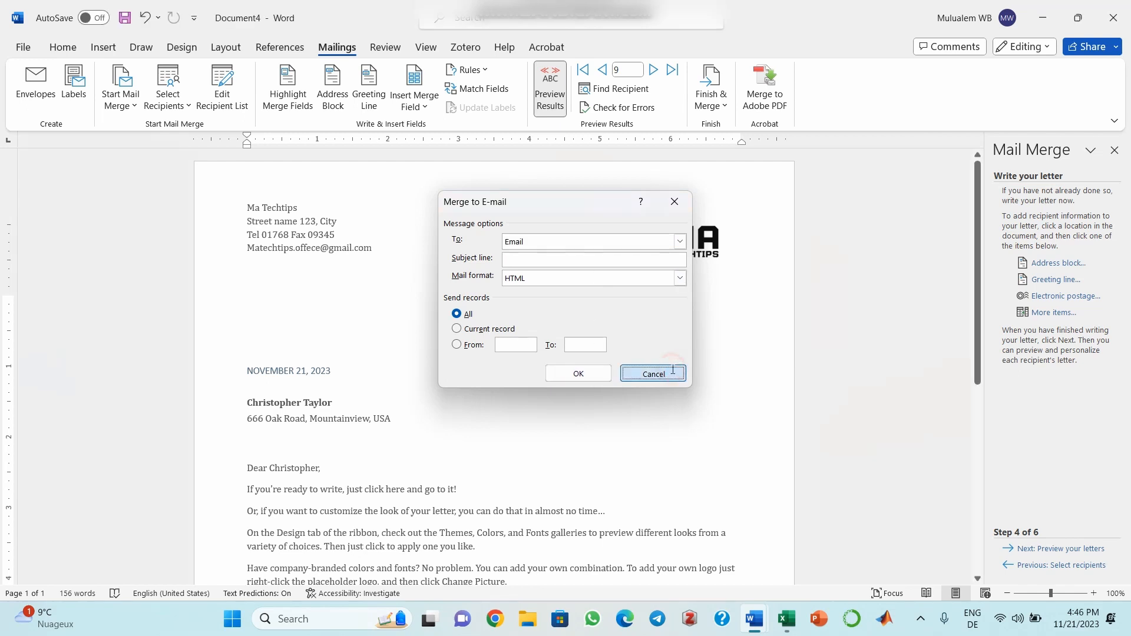
# Merge all records to the Microsoft Print to PDF printer and save the output on the Desktop as Letters
pyautogui.click(724, 106)
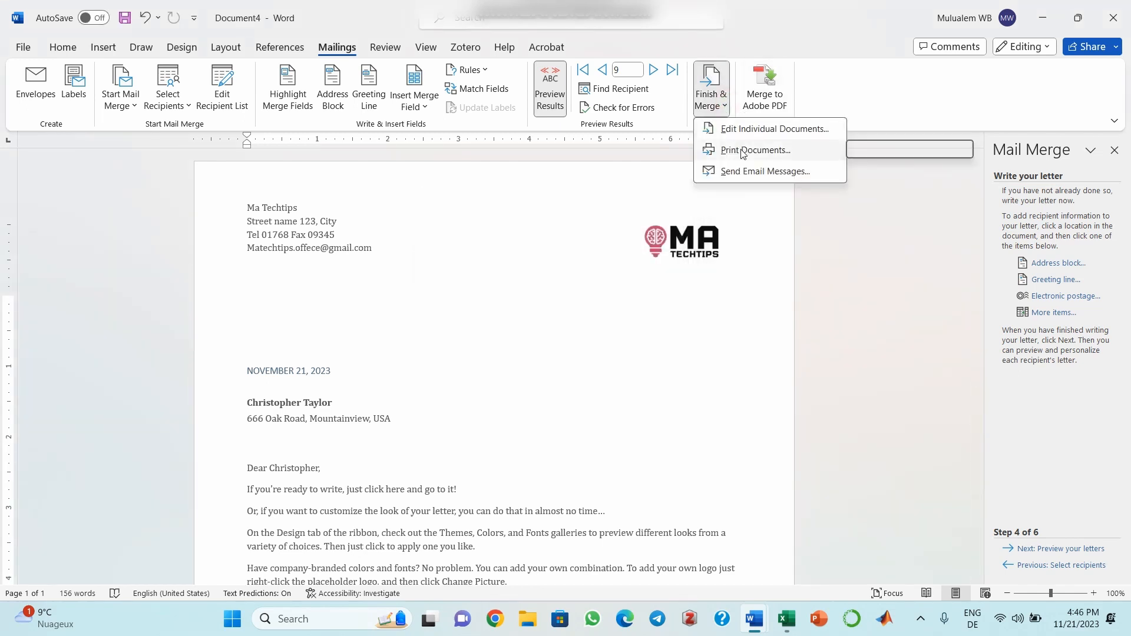
pyautogui.click(744, 152)
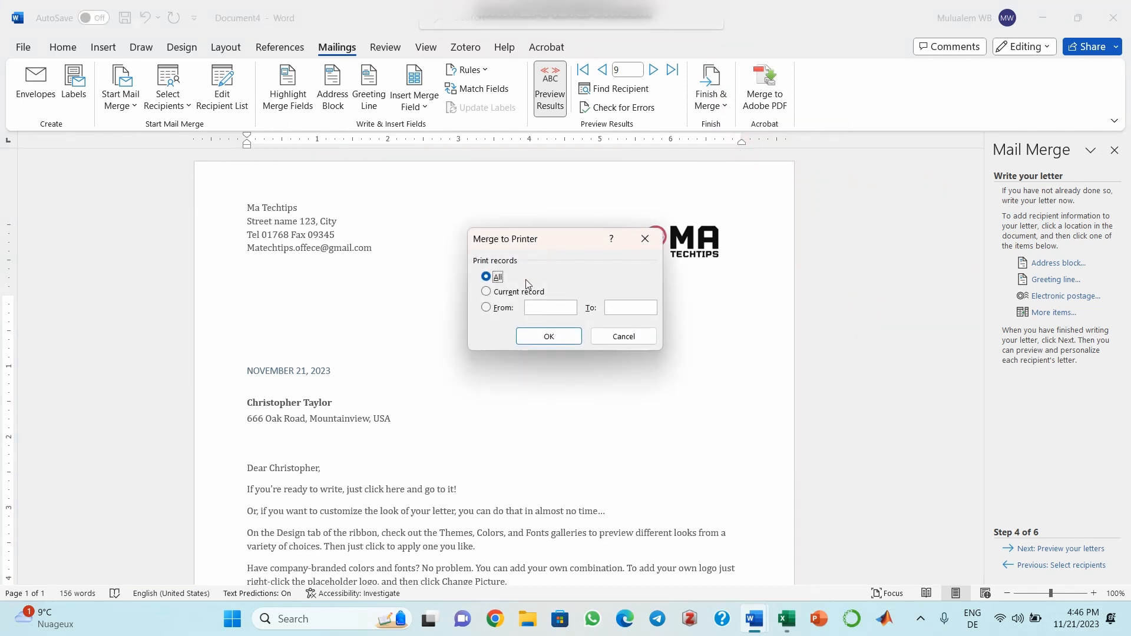
pyautogui.click(551, 337)
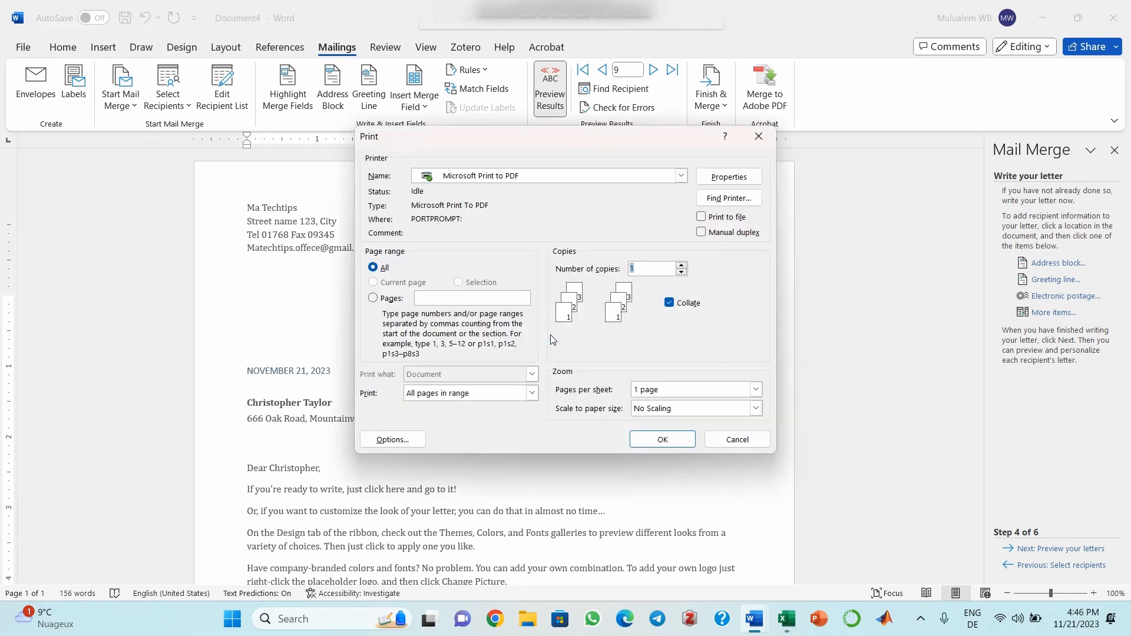
pyautogui.click(561, 177)
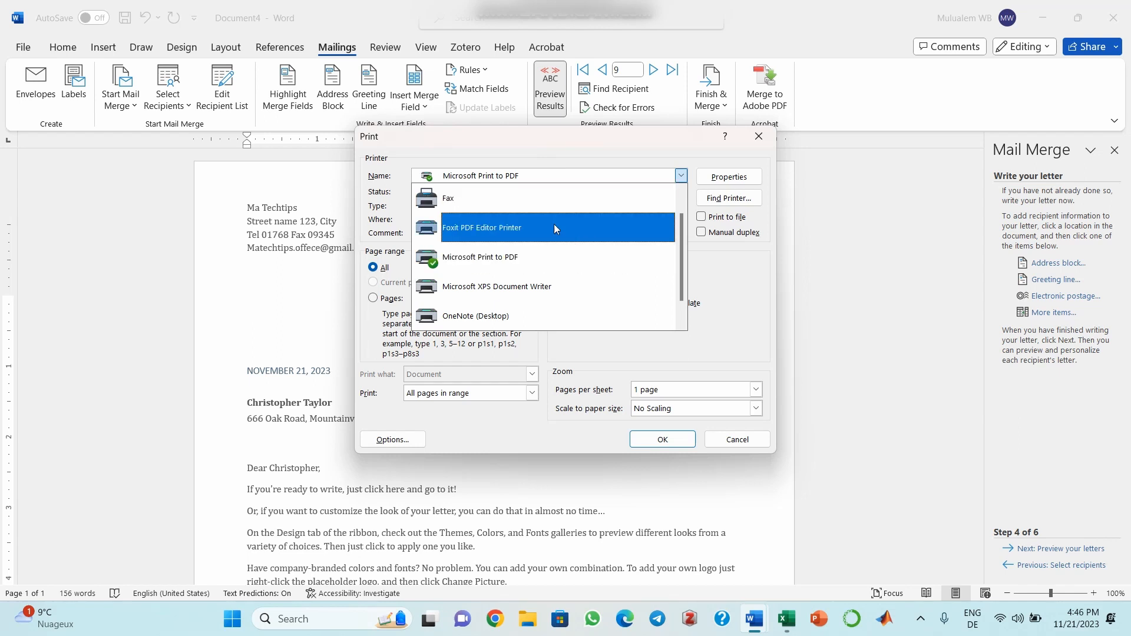
pyautogui.click(557, 254)
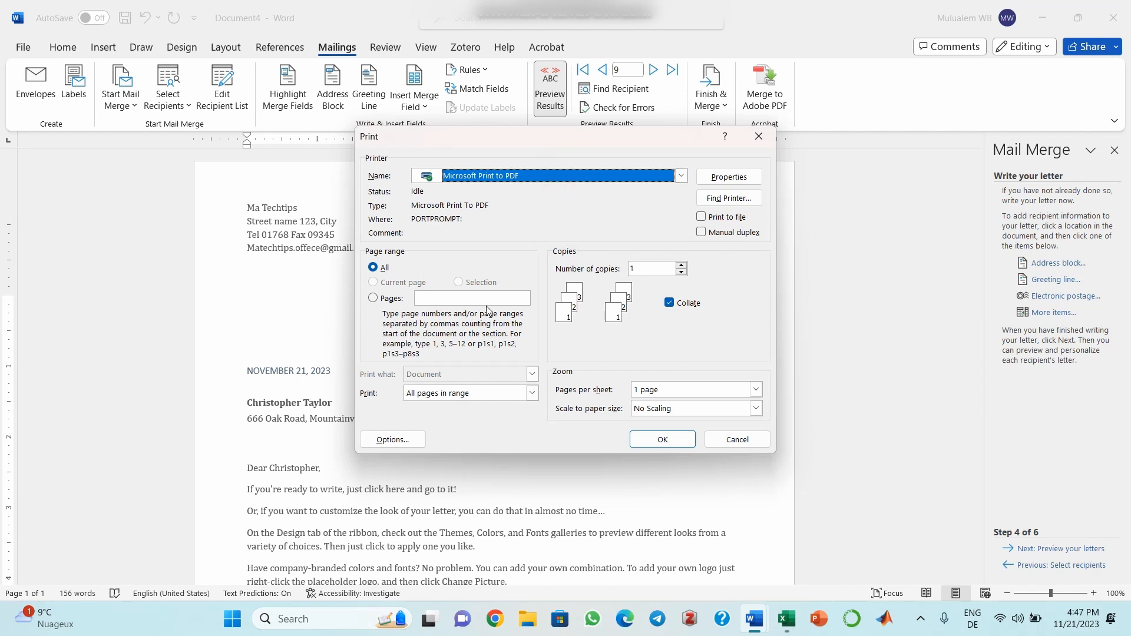
pyautogui.click(670, 436)
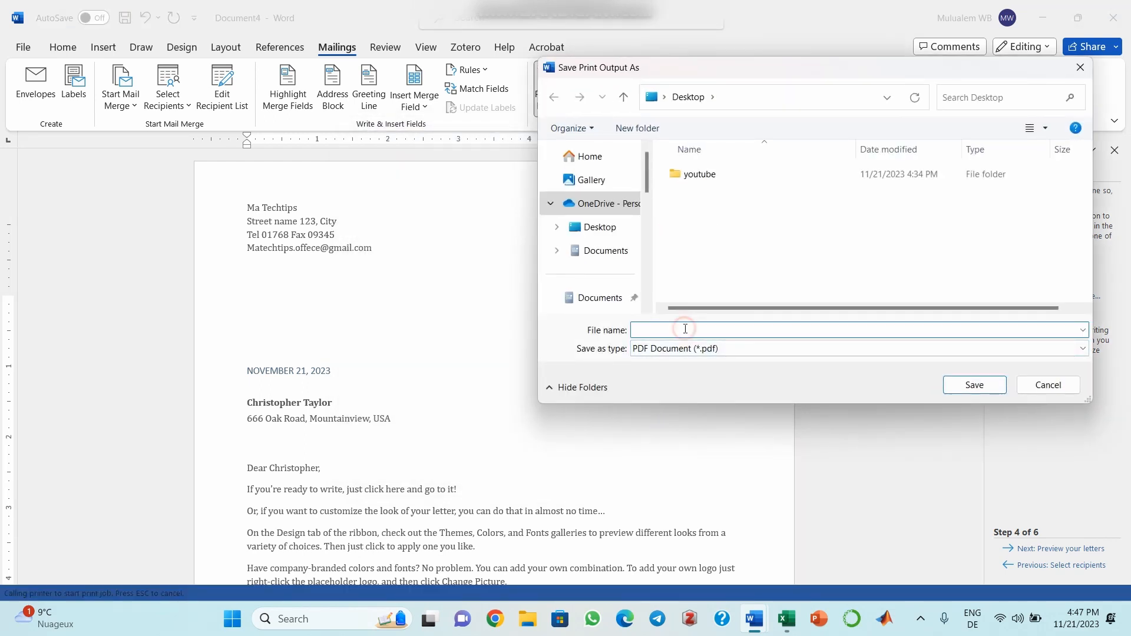
pyautogui.write('Letters')
pyautogui.click(973, 385)
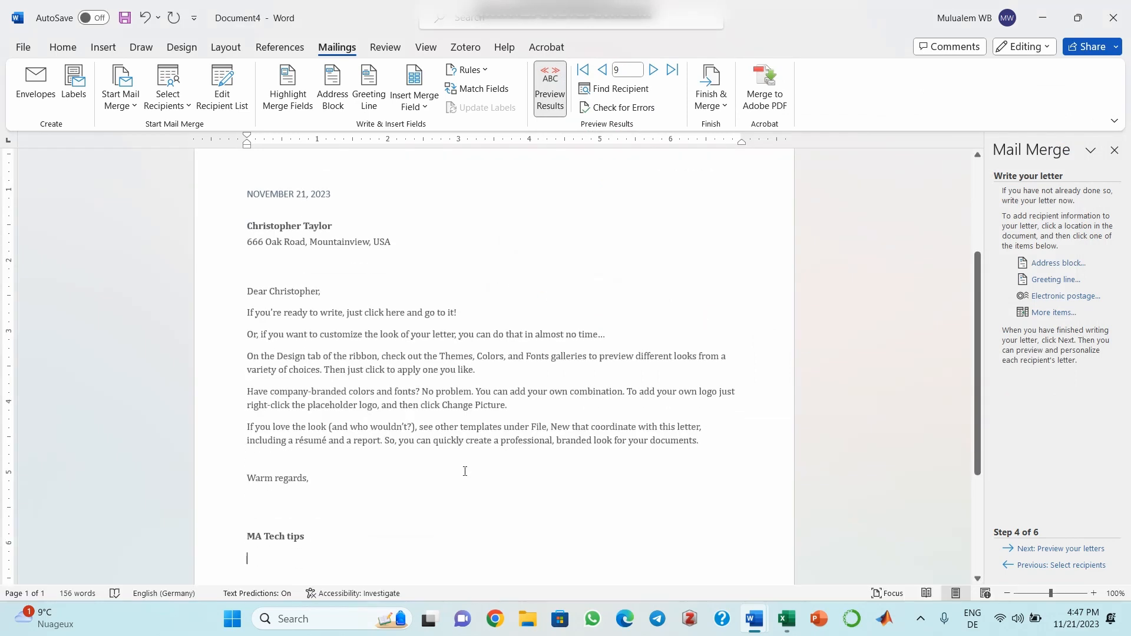
# Open the Letters PDF from the desktop in a maximised window, look through the merged letters and return to the first page
pyautogui.moveTo(978, 363); pyautogui.dragTo(983, 148)
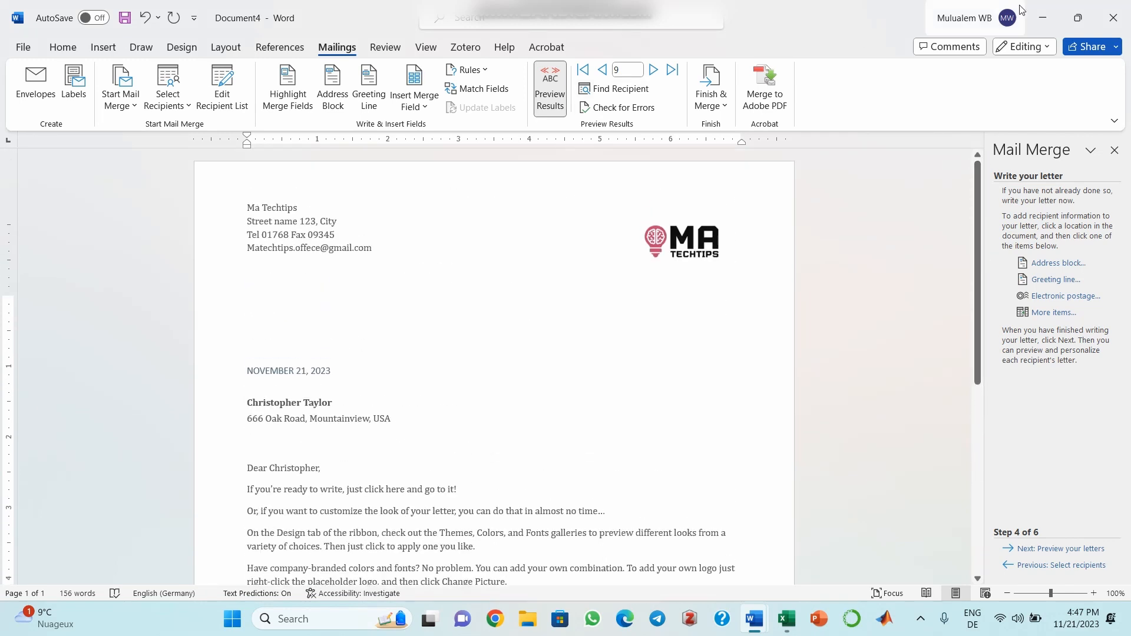
pyautogui.click(1057, 18)
pyautogui.click(1056, 18)
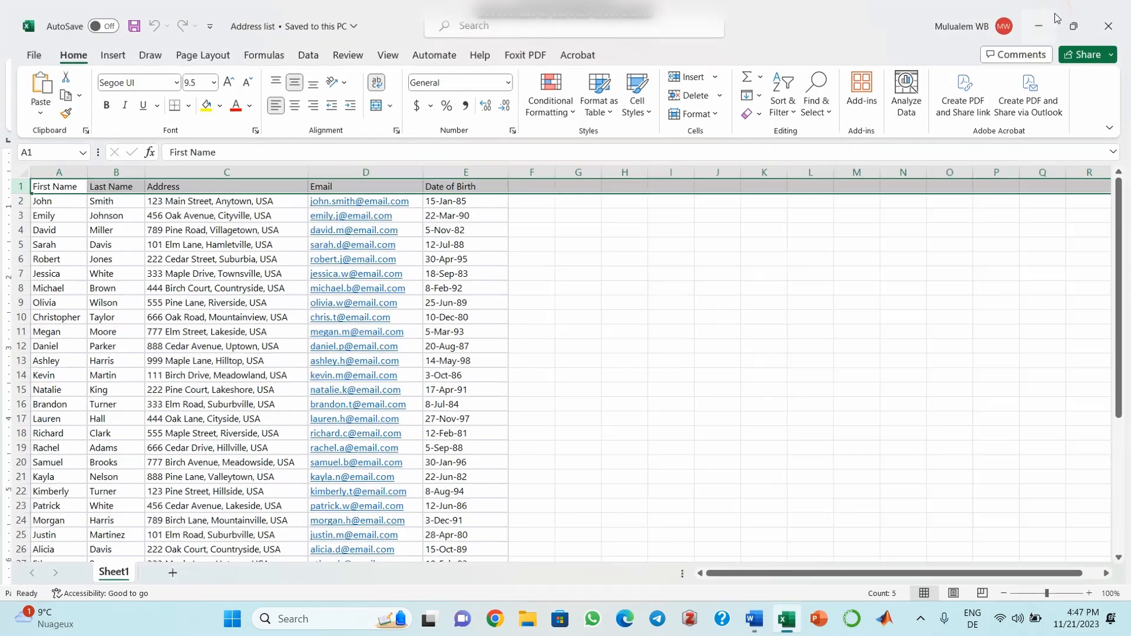
pyautogui.click(1057, 18)
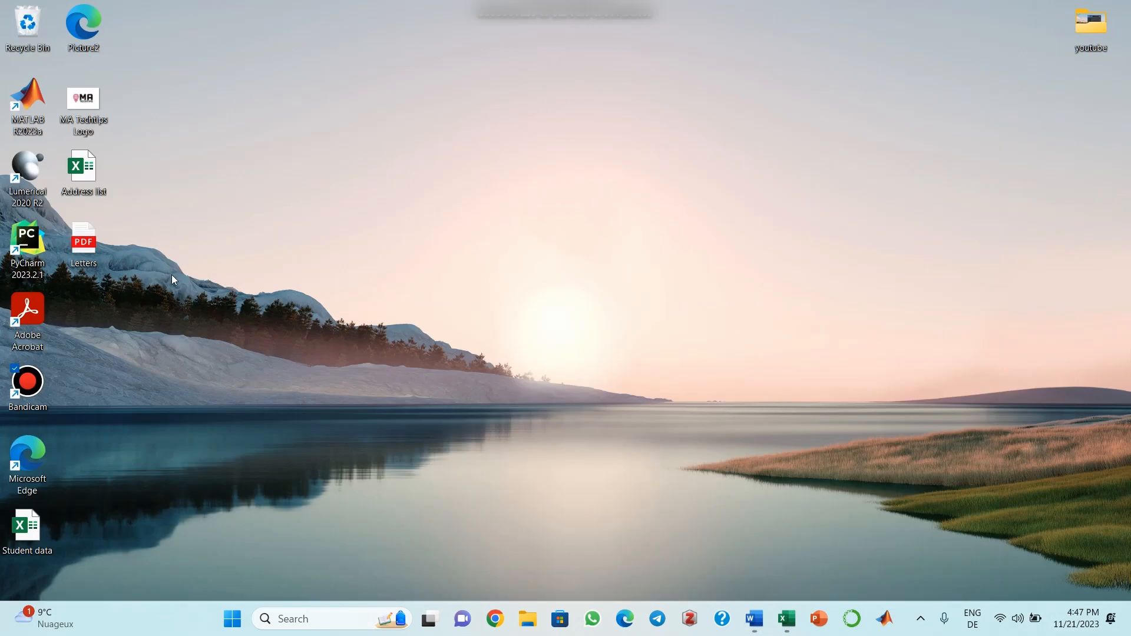
pyautogui.doubleClick(77, 240)
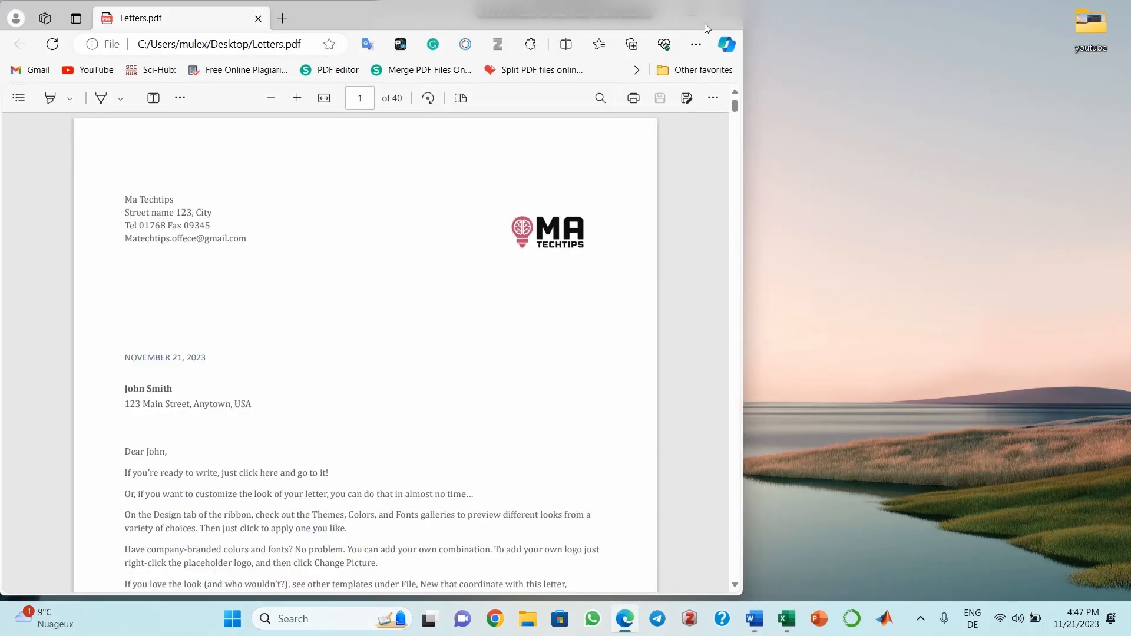
pyautogui.click(703, 18)
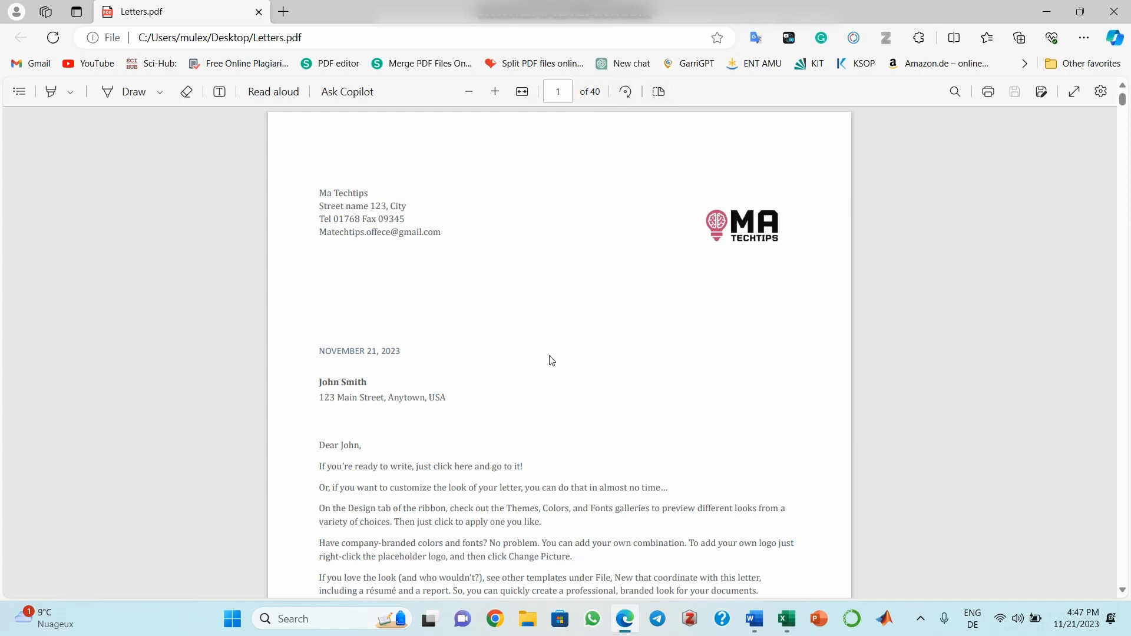
pyautogui.moveTo(1123, 97); pyautogui.dragTo(1118, 303)
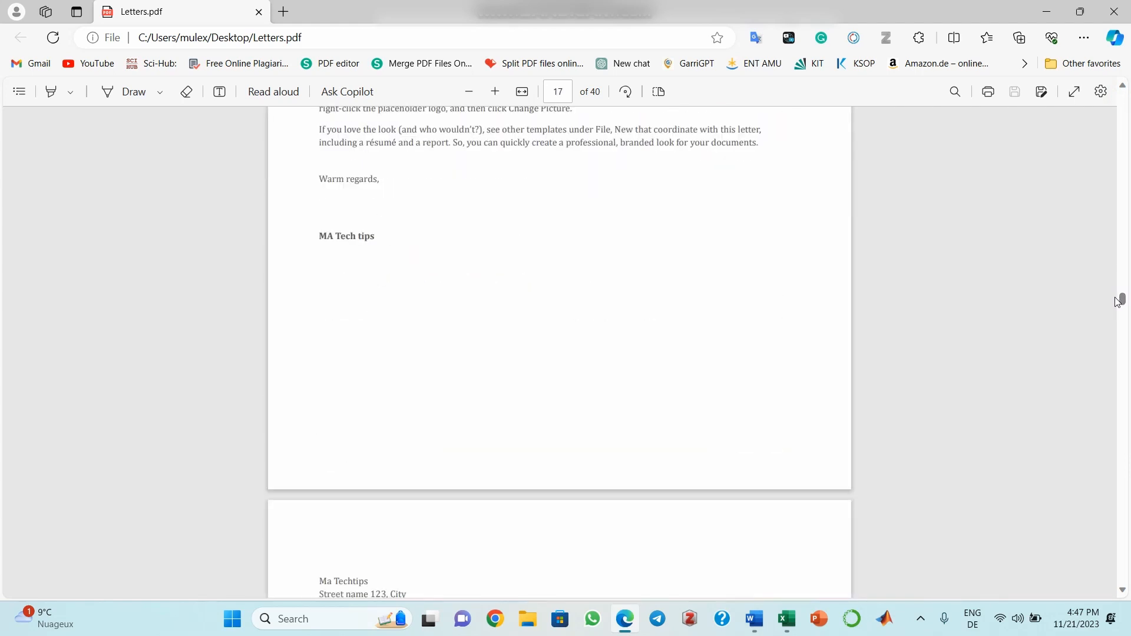
pyautogui.moveTo(1118, 302); pyautogui.dragTo(1126, 96)
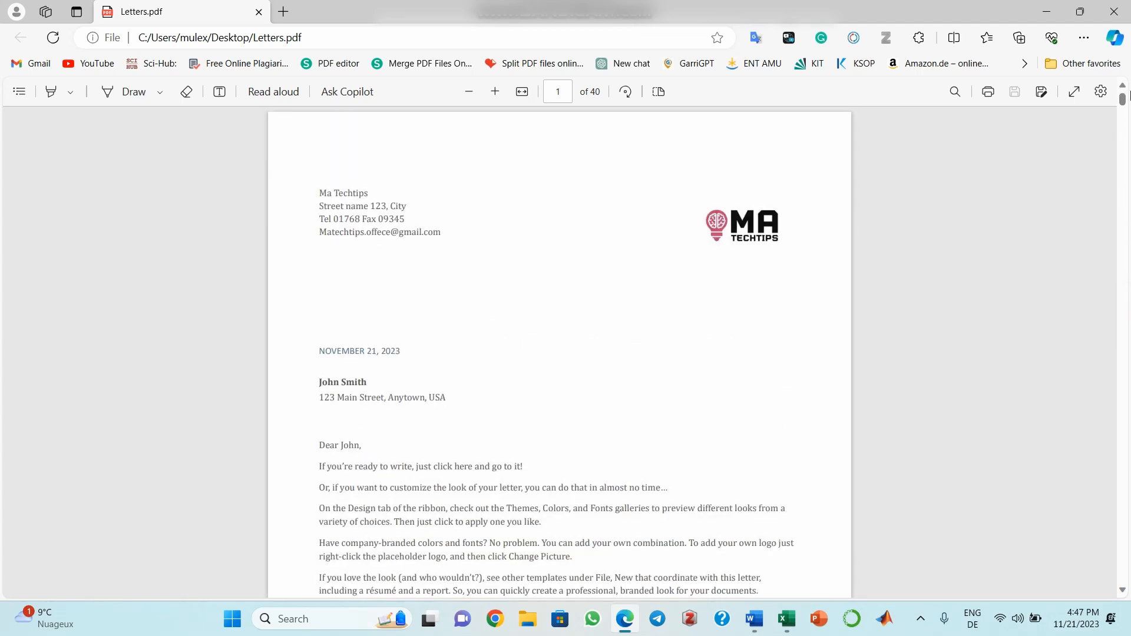